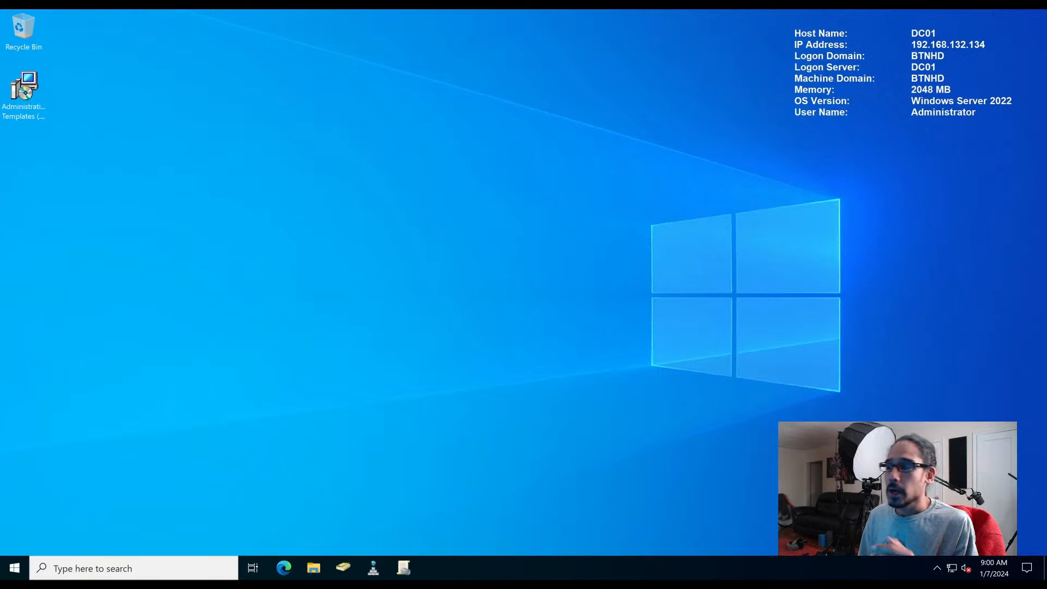
- Start the Add Roles and Features Wizard and advance to role selection with server DC01 as destination
key("super")
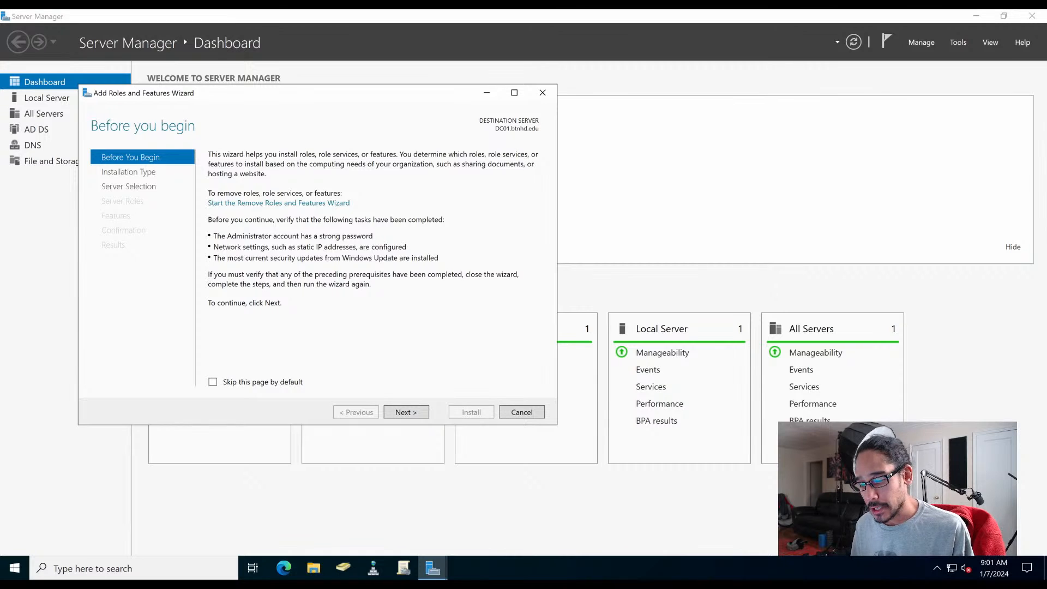
key("alt+n")
key("alt+n")
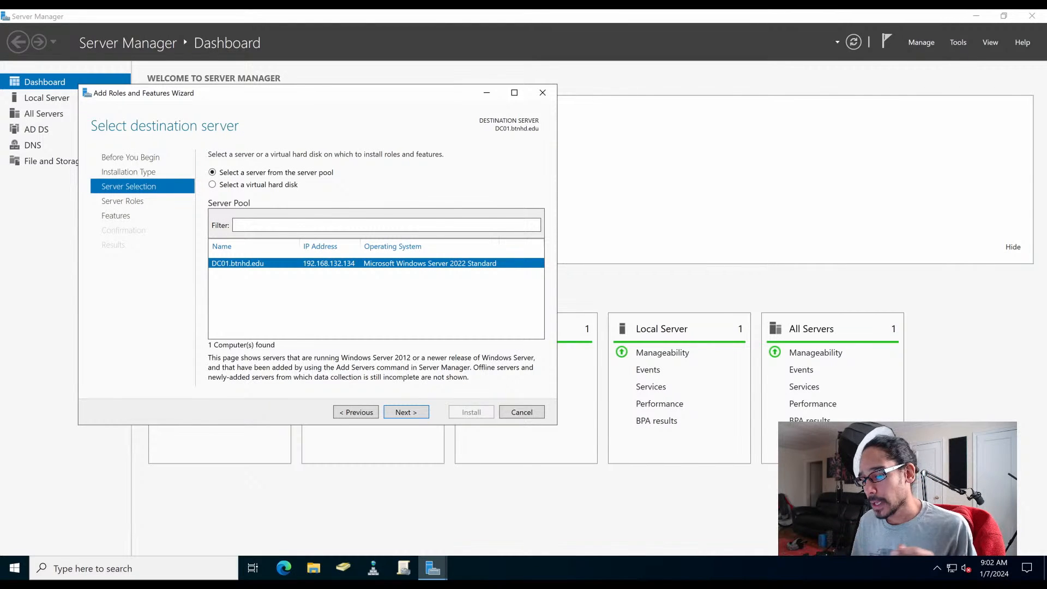
key("Return")
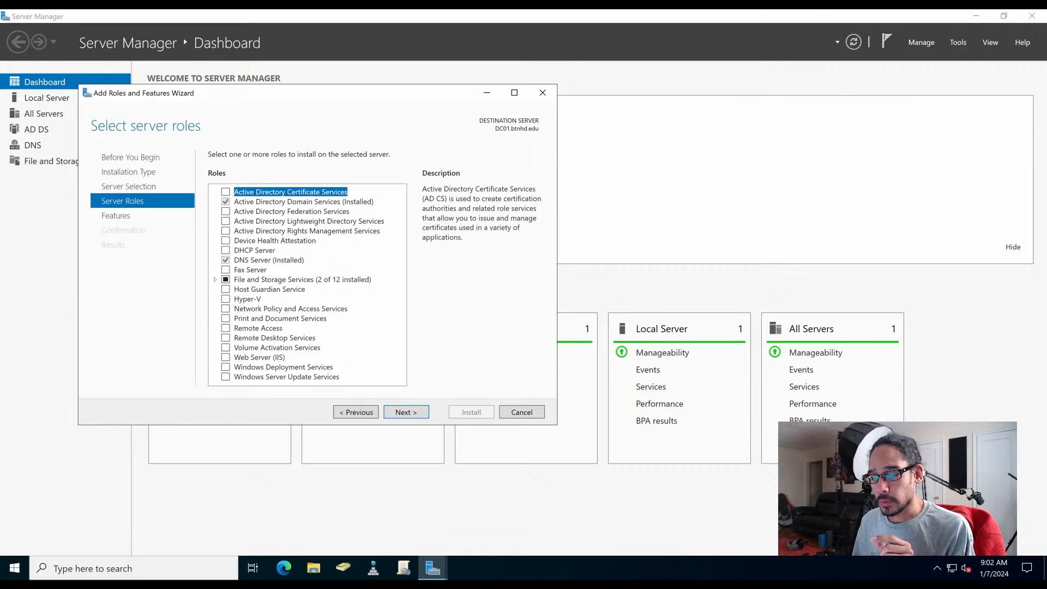
- Add the Windows Server Update Services role with its required features and advance to the WSUS role services
left_click(226, 377)
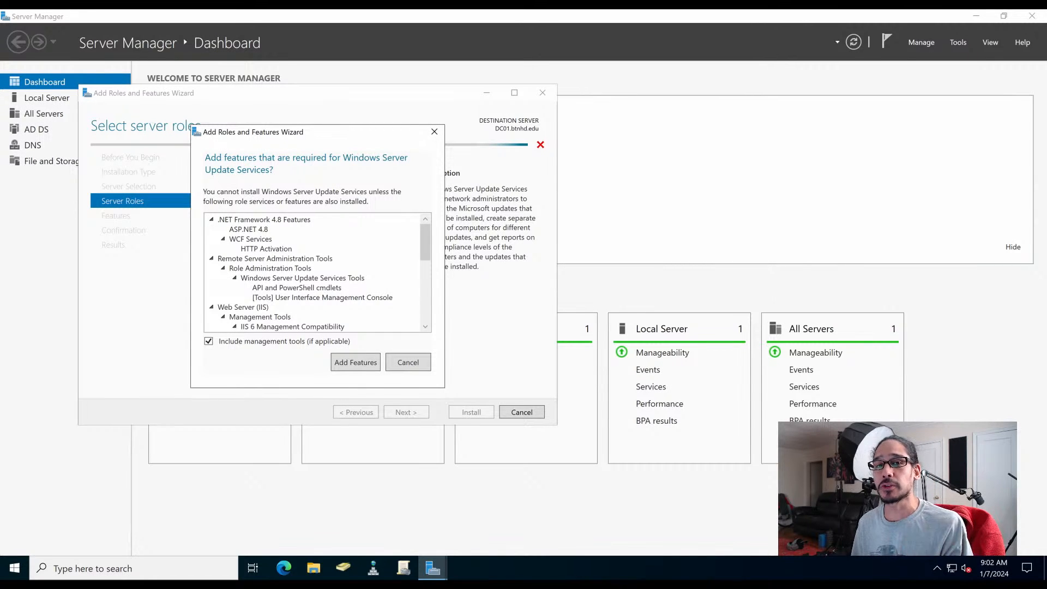
left_click(355, 363)
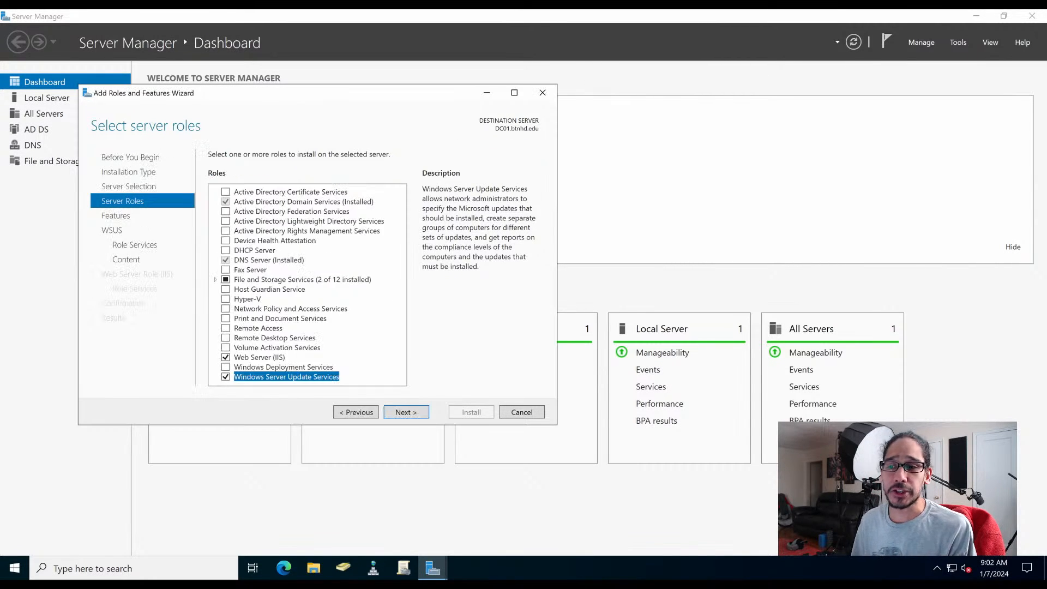
key("Return")
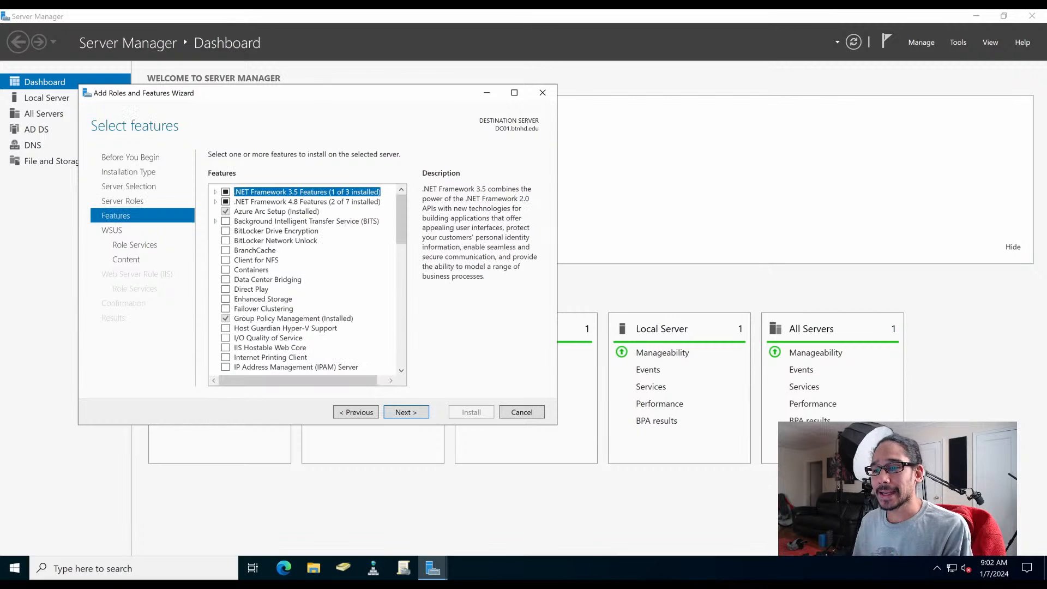
key("Return")
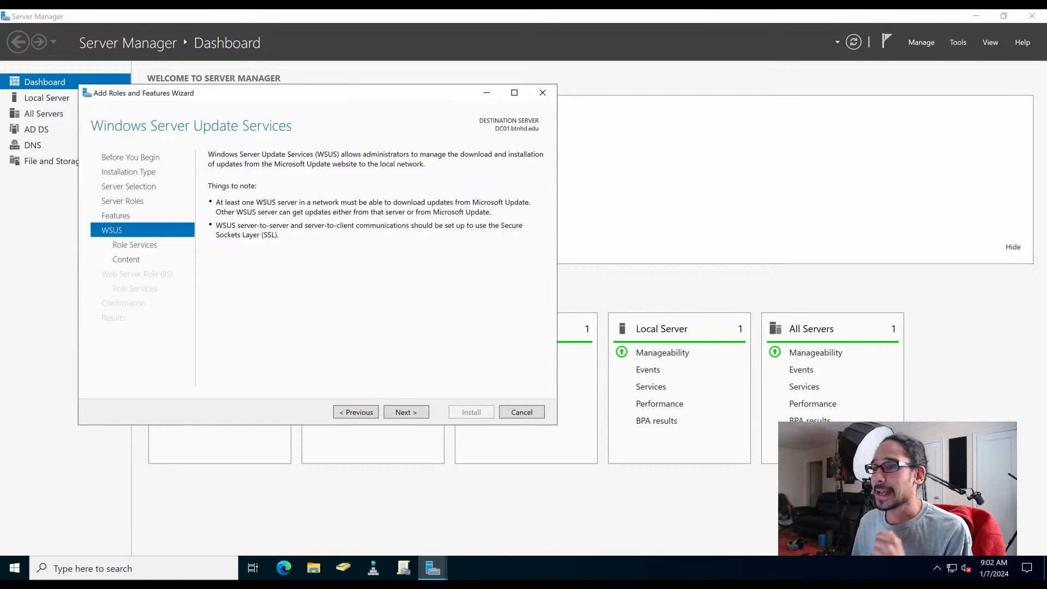
key("Return")
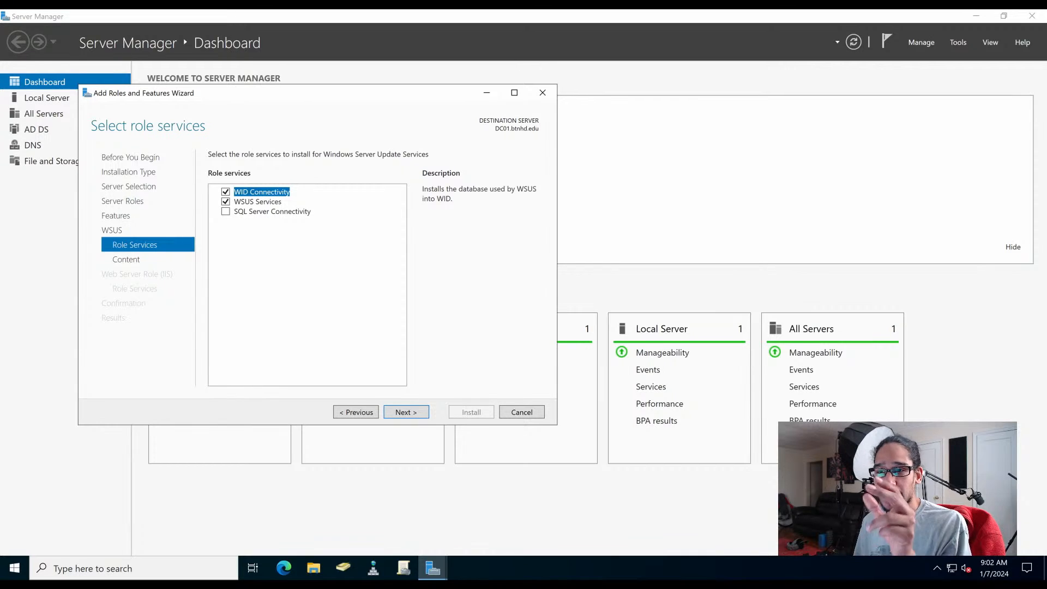
- Keep WID Connectivity and WSUS Services, store updates in U:\, and accept the default web server role services
key("Return")
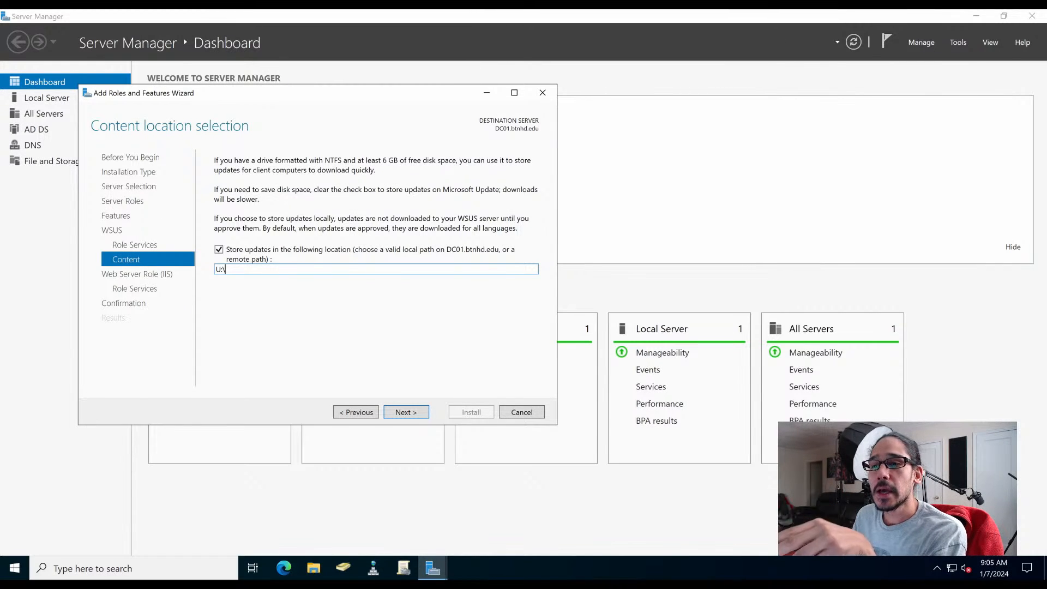
key("Return")
key("Return")
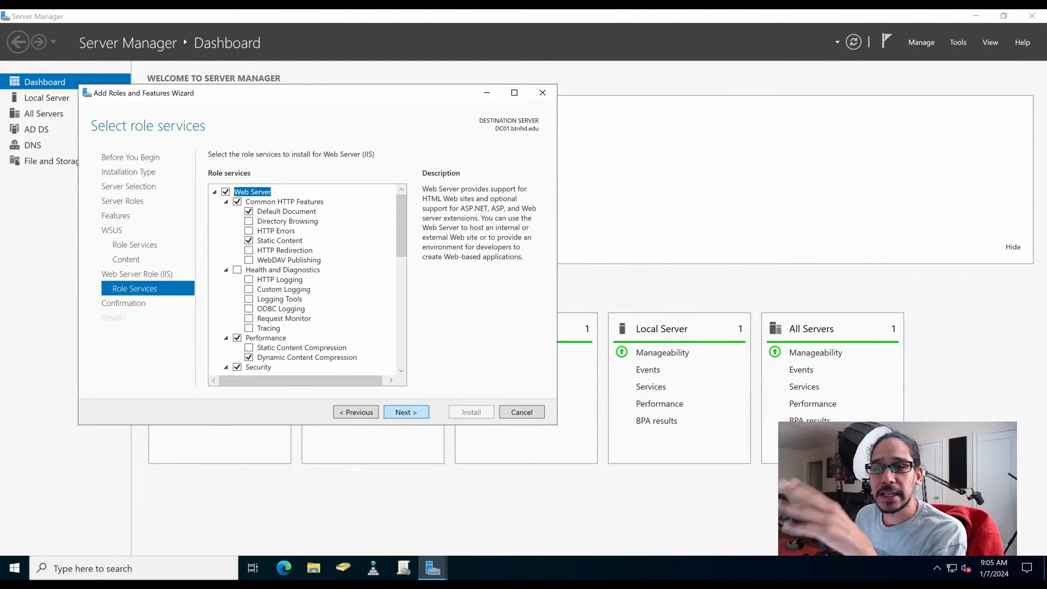
key("Return")
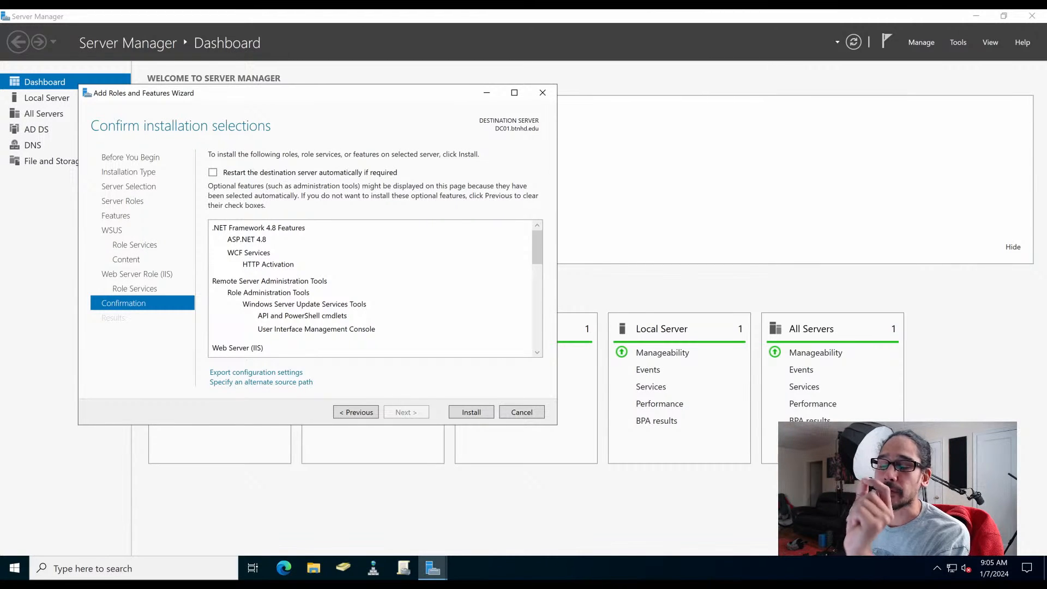
- Enable automatic restart of the destination server if required and install the selected roles and features
left_click(213, 173)
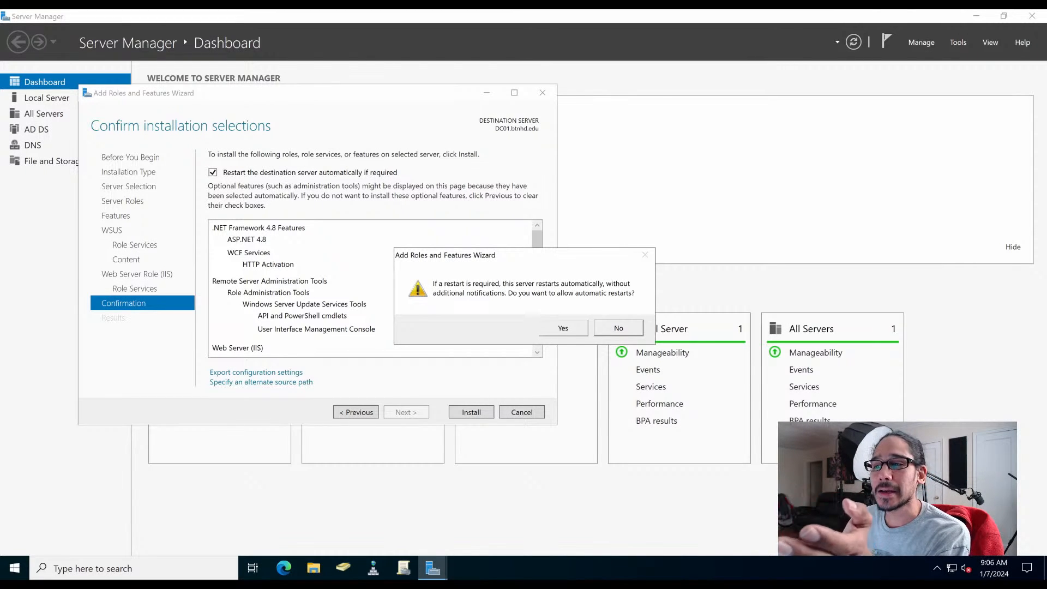
key("Return")
key("Return")
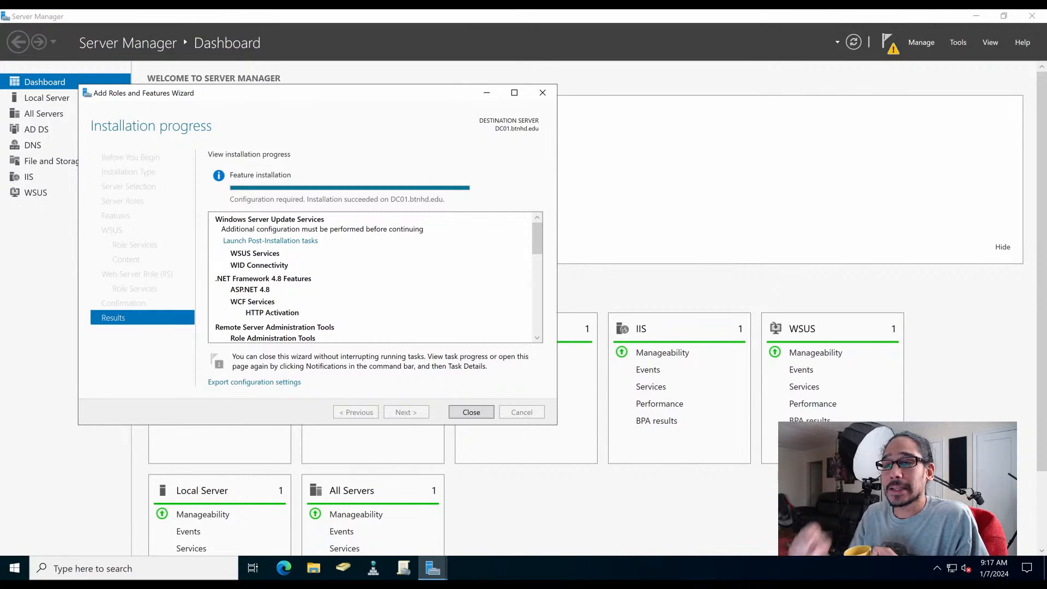
- Launch the WSUS post-installation tasks and switch to the desktop
left_click(270, 240)
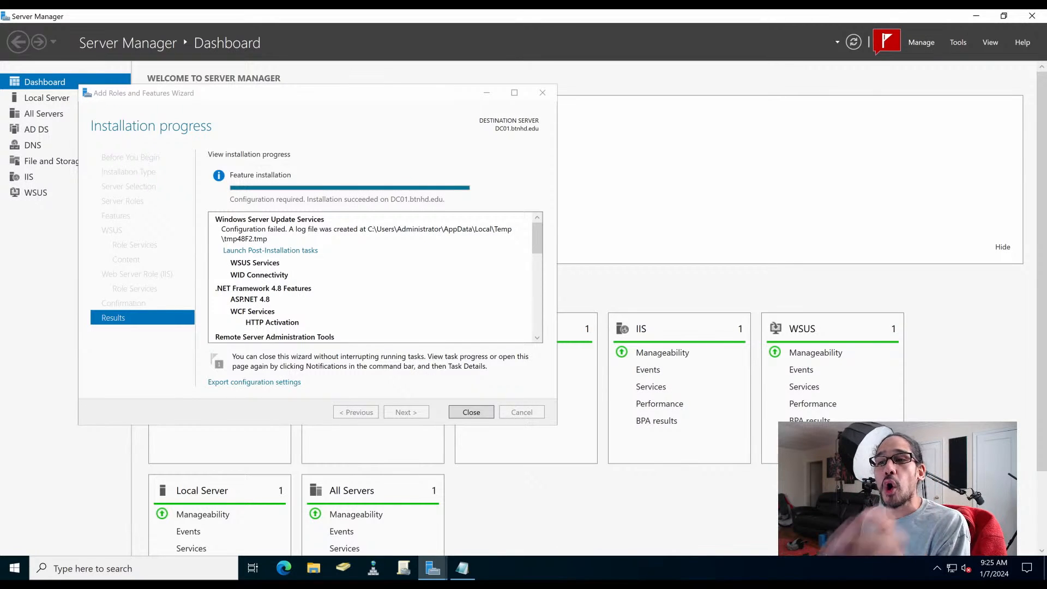
key("alt+Tab")
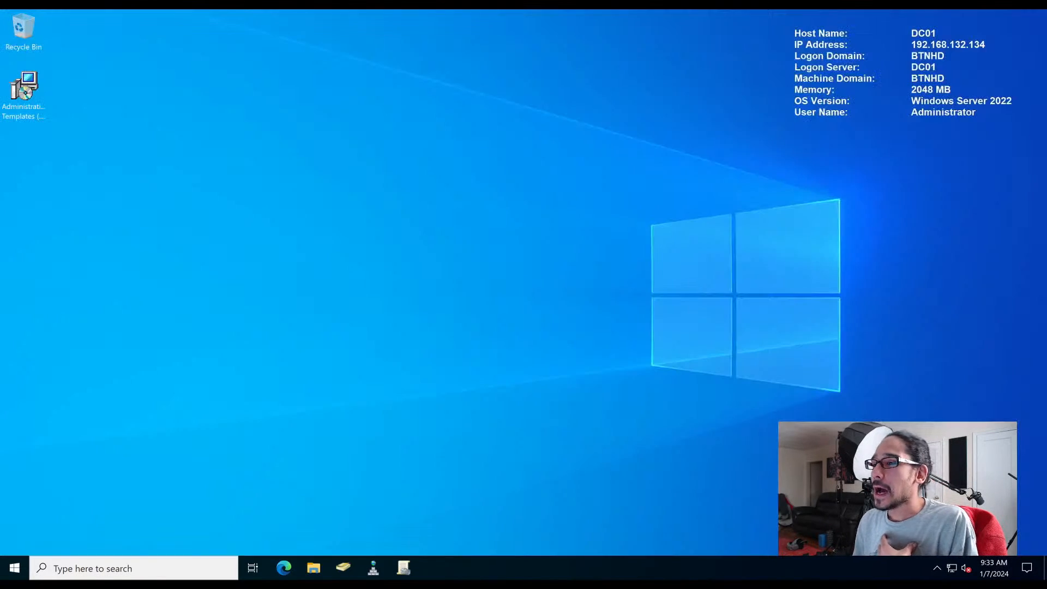
- Try to run the WSUS post-installation from Windows Administrative Tools with content directory U:\WSUS
key("super")
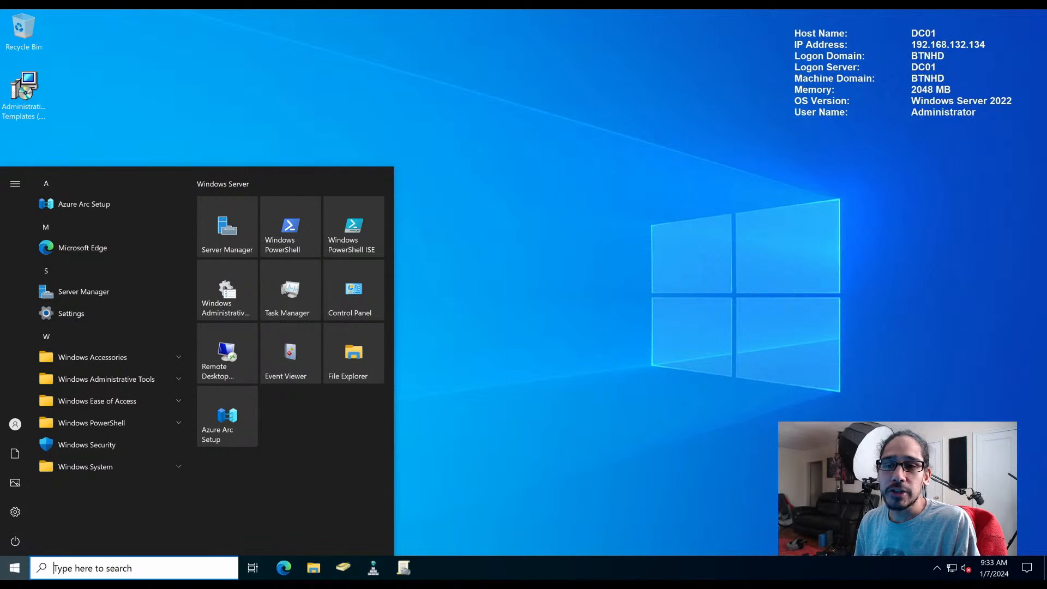
left_click(107, 378)
scroll(45, 219, "down", 5)
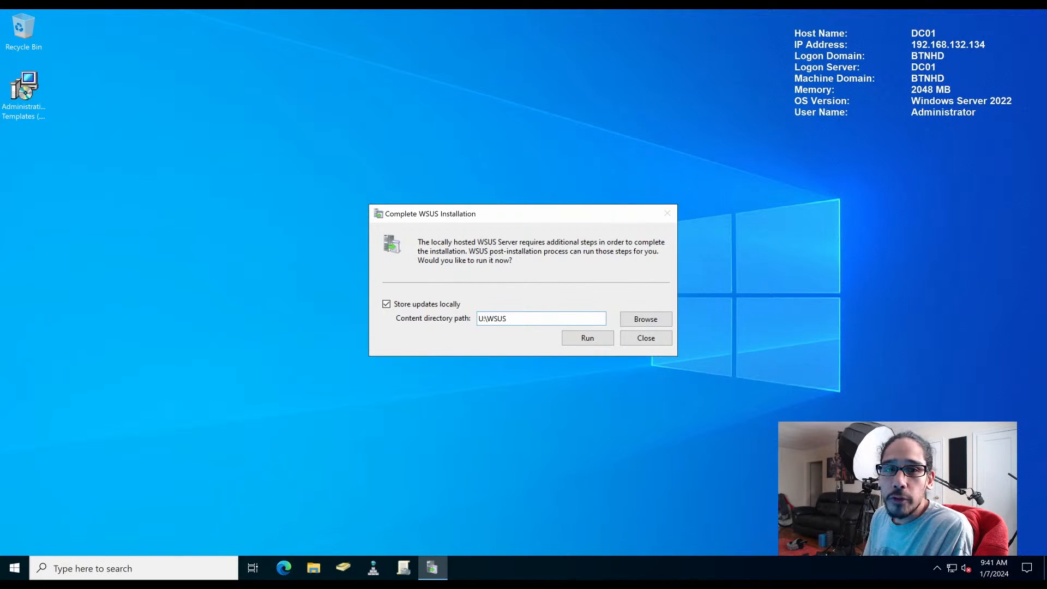
key("Return")
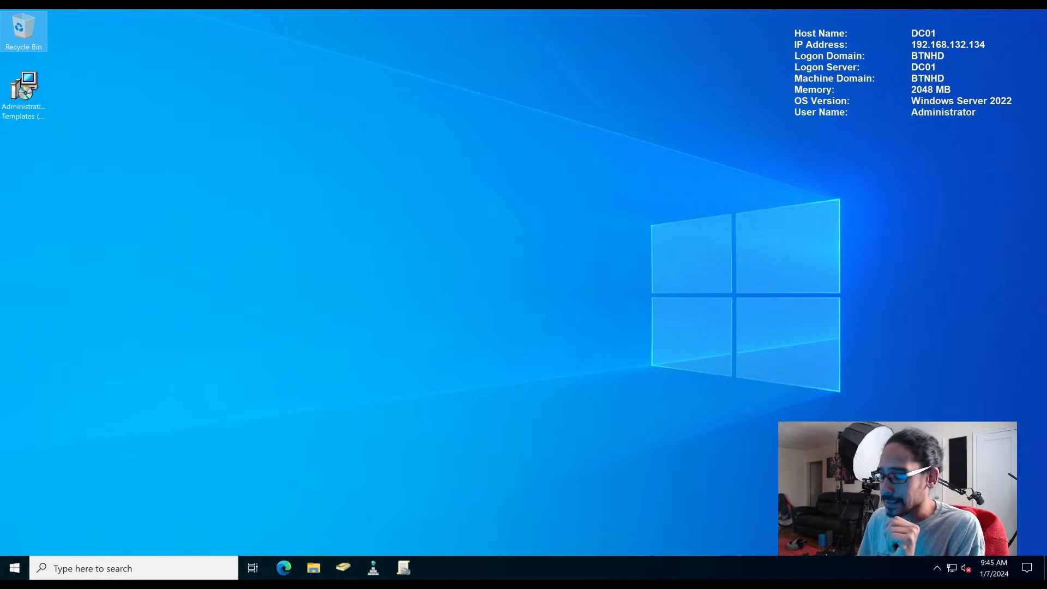
- Open Windows PowerShell ISE as administrator and paste a script into it
key("super")
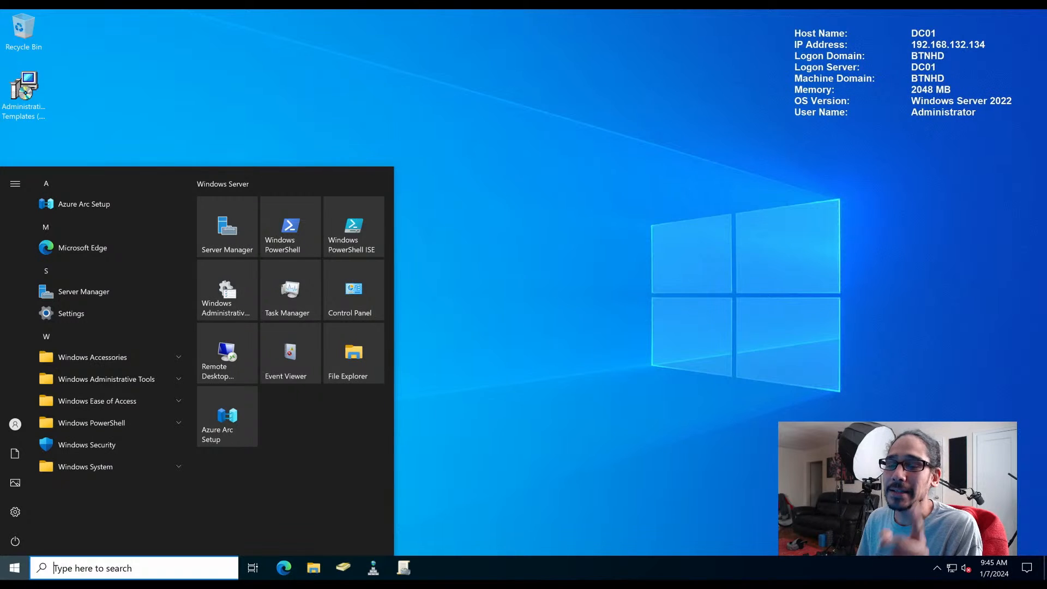
right_click(363, 231)
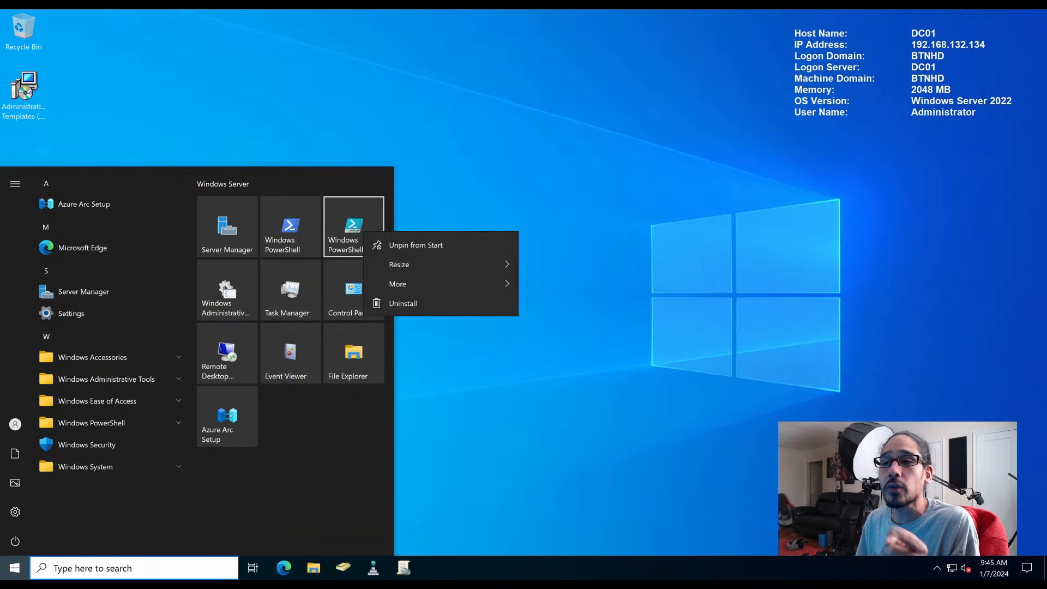
mouse_move(407, 284)
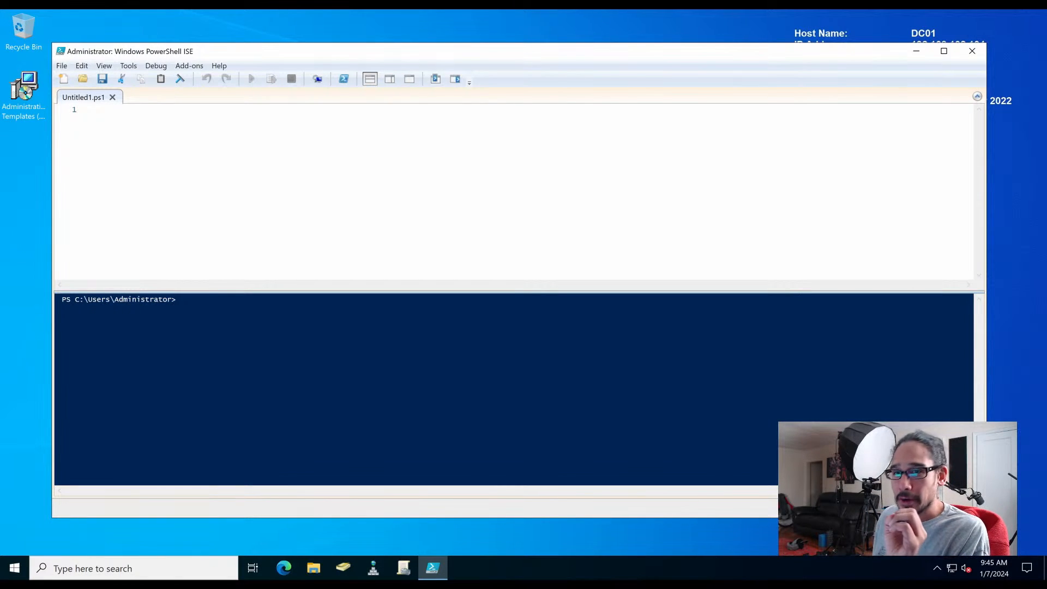
type("Start-Process takeown.exe -ArgumentList '/f \"C:\\Program Files\\Update Services\\Database\\VersionCheck.sql\"' -Wait  Start-Process icacls.exe -ArgumentList '\"C:\\Program Files\\Update Services\\Database\\VersionCheck.sql\" /grant \"administrator:(F)\"' -Wait  (Get-Content \"C:\\Program Files\\Update Services\\Database\\VersionCheck.sql\") -replace \"(^DECLARE @scriptMinorVersion\\s+ int = \\(11\\)$)\",\"DECLARE @scriptMinorVersion int = (51)\"  | Set-Content \"C:\\Program Files\\Update Services\\Database\\VersionCheck.sql\"")
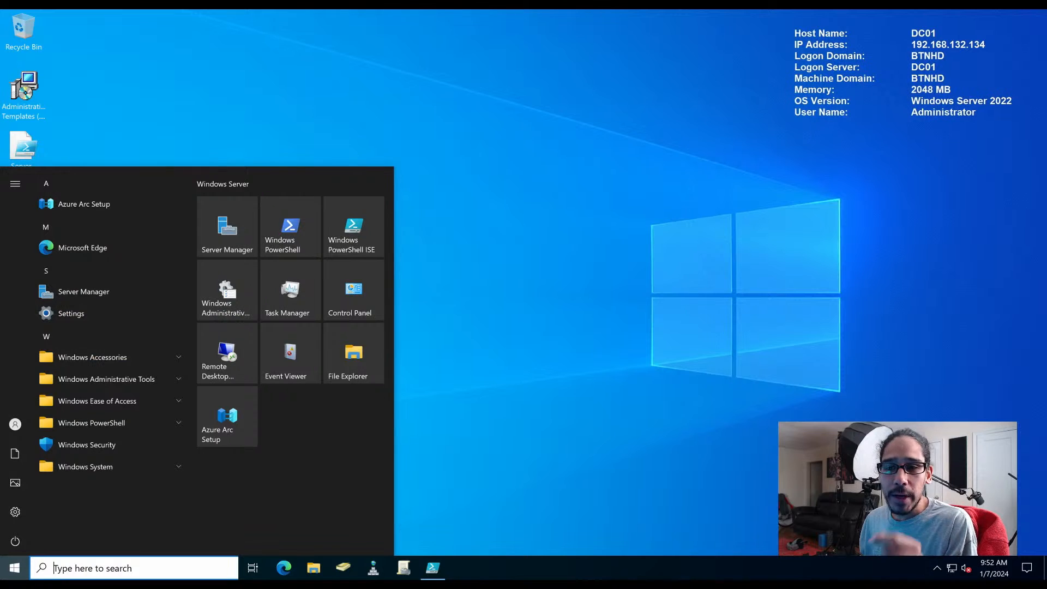
- Rerun the WSUS post-installation from Windows Administrative Tools with content directory U:\WSUS
left_click(106, 379)
scroll(109, 379, "down", 10)
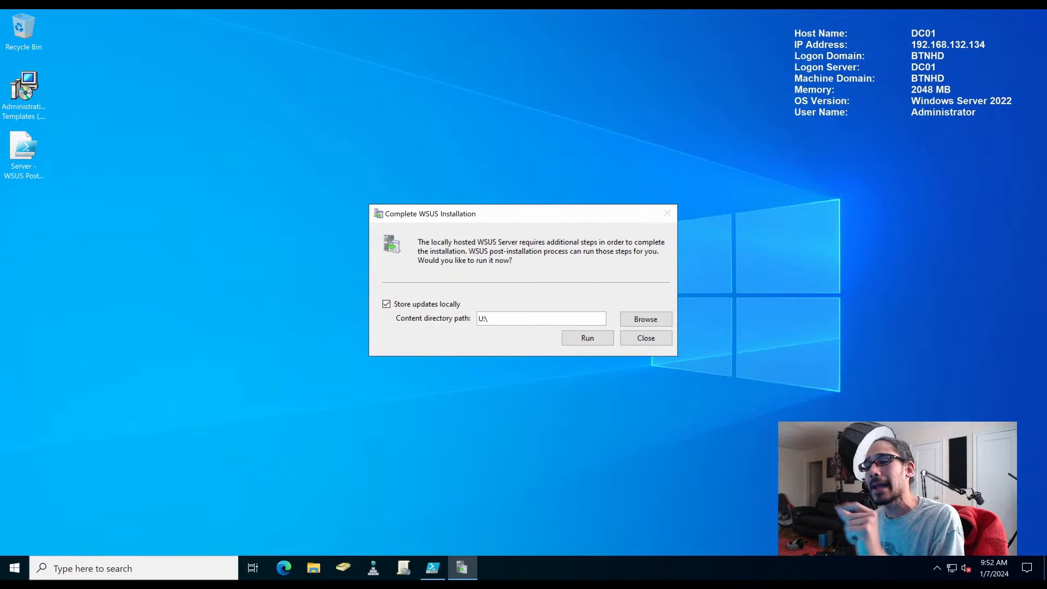
type("WSUS")
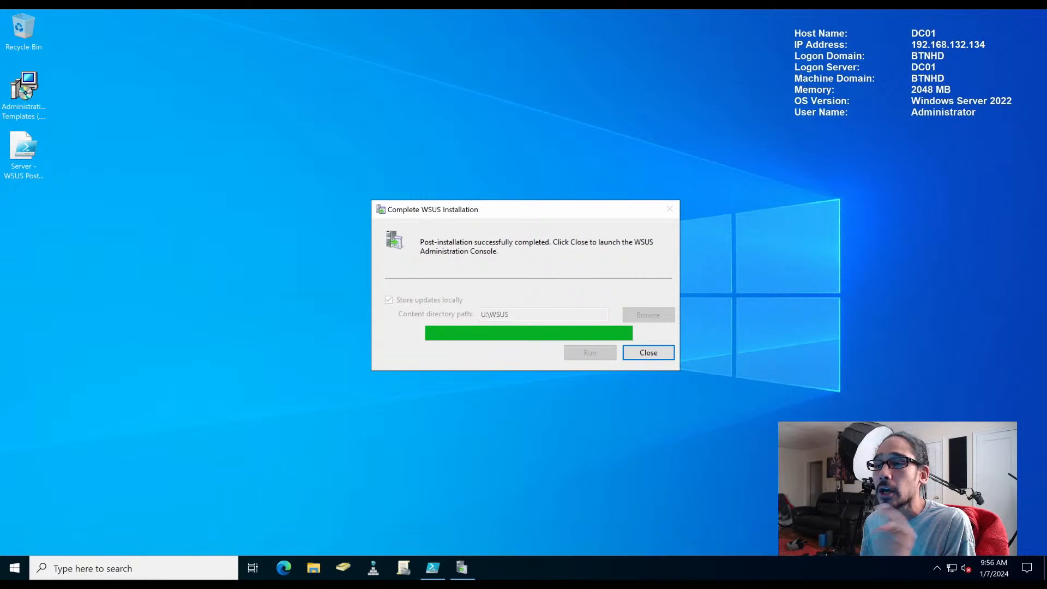
key("Return")
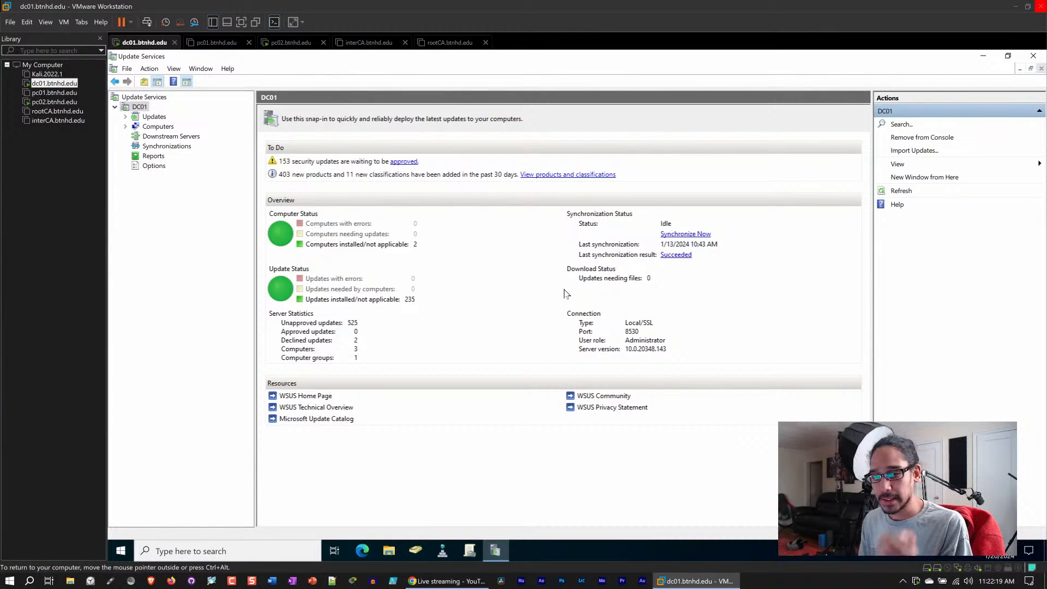
- Review the synchronization history and details in the Update Services console
left_click(983, 55)
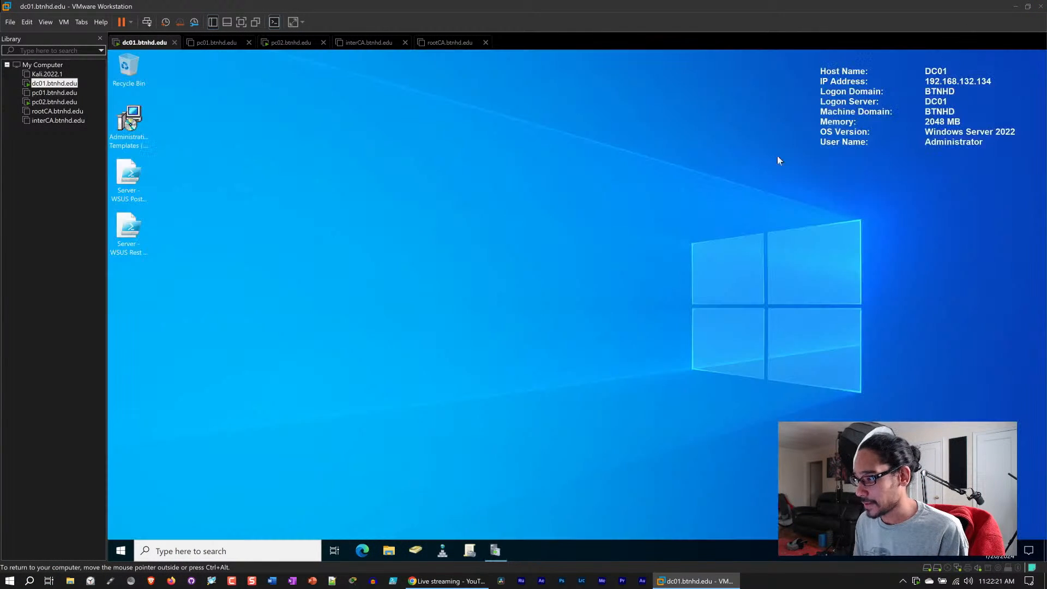
left_click(495, 551)
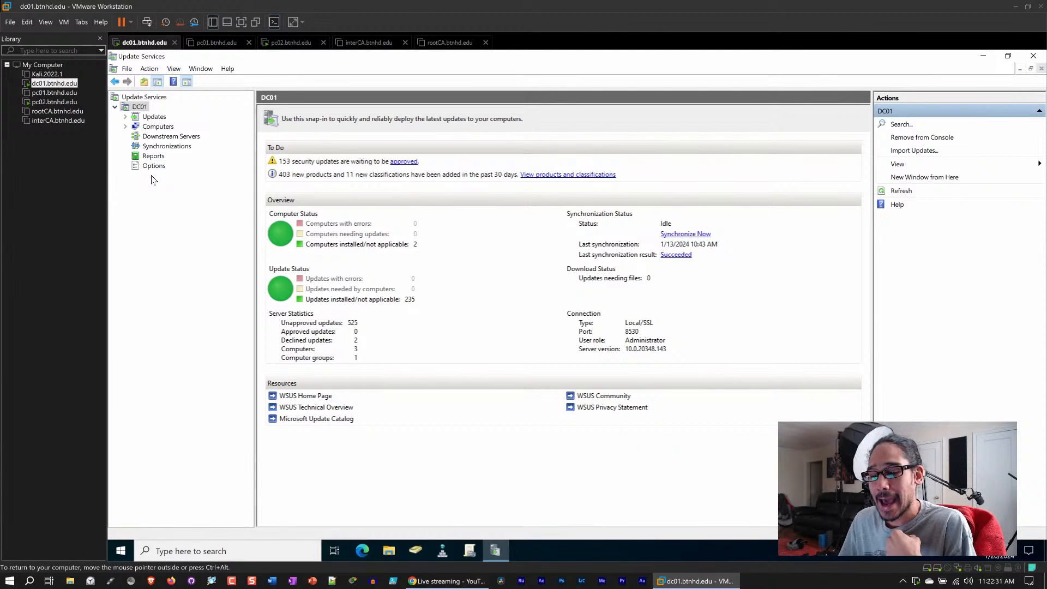
left_click(171, 148)
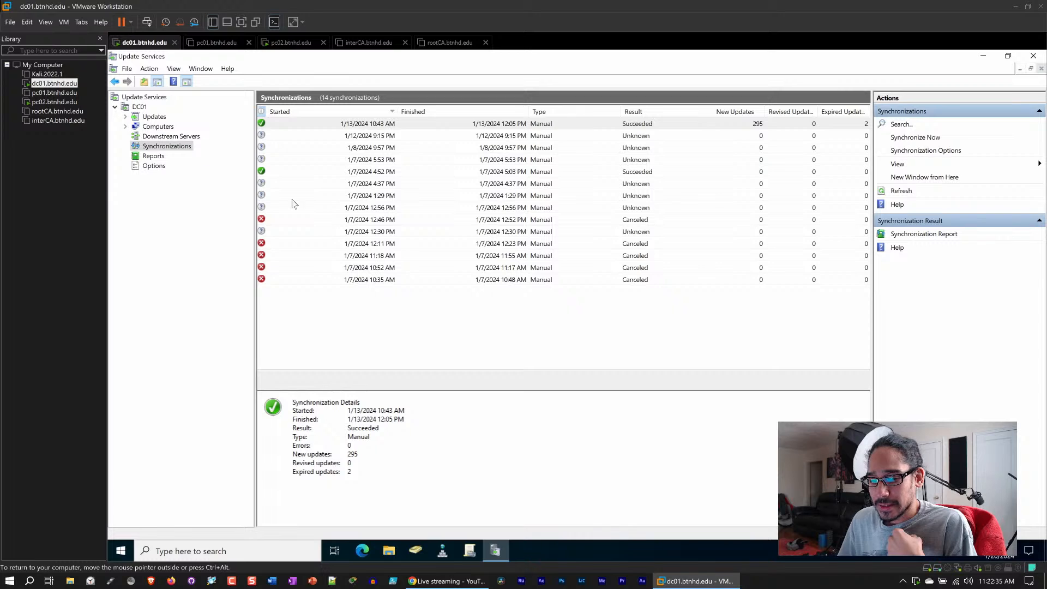
left_click(293, 280)
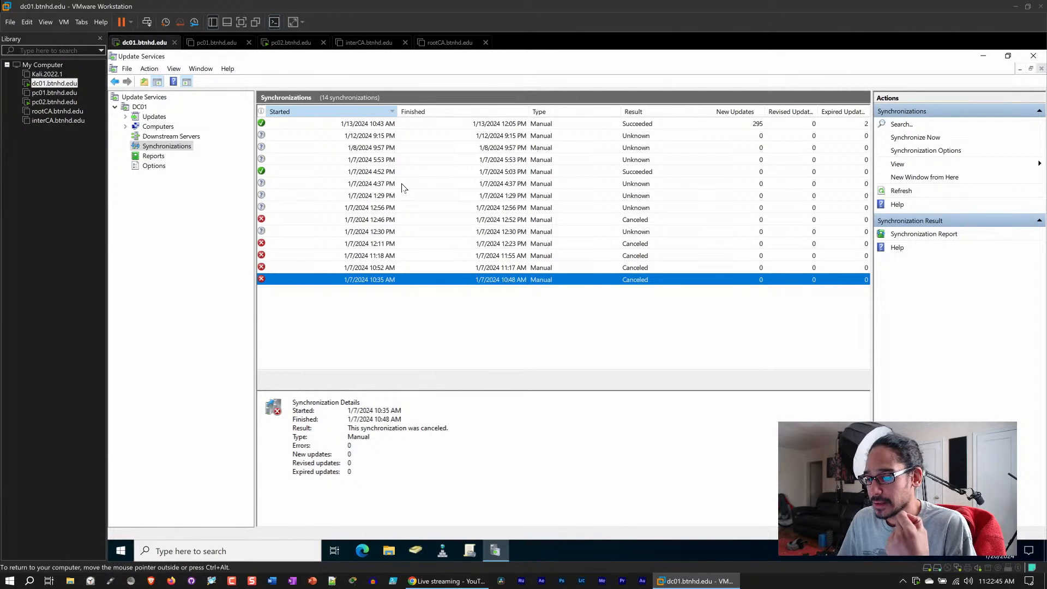
left_click(386, 172)
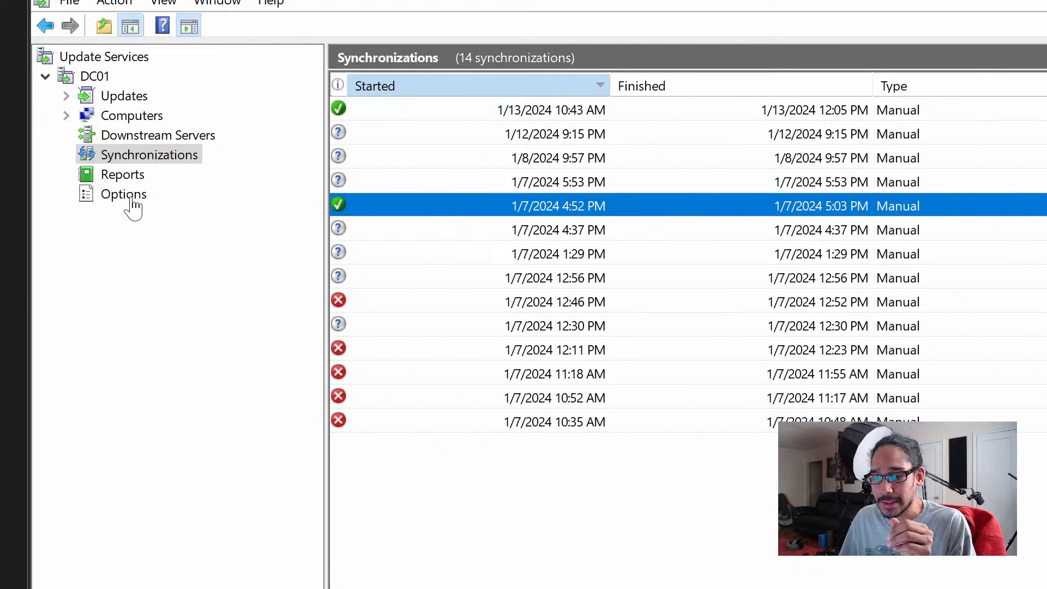
- Open Products and Classifications, review the selected products list, and close the dialog
left_click(132, 200)
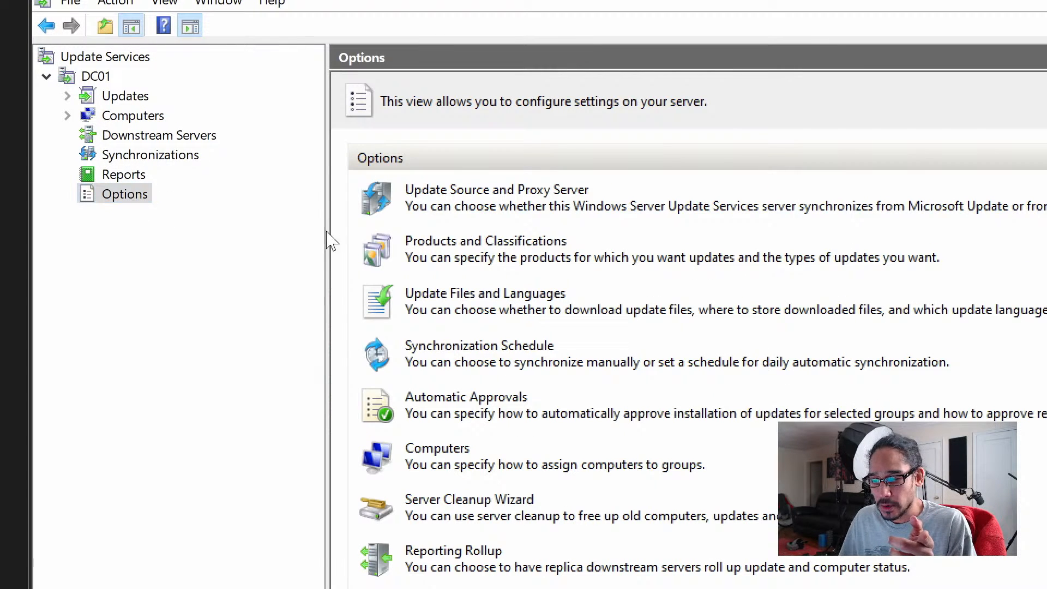
left_click(481, 245)
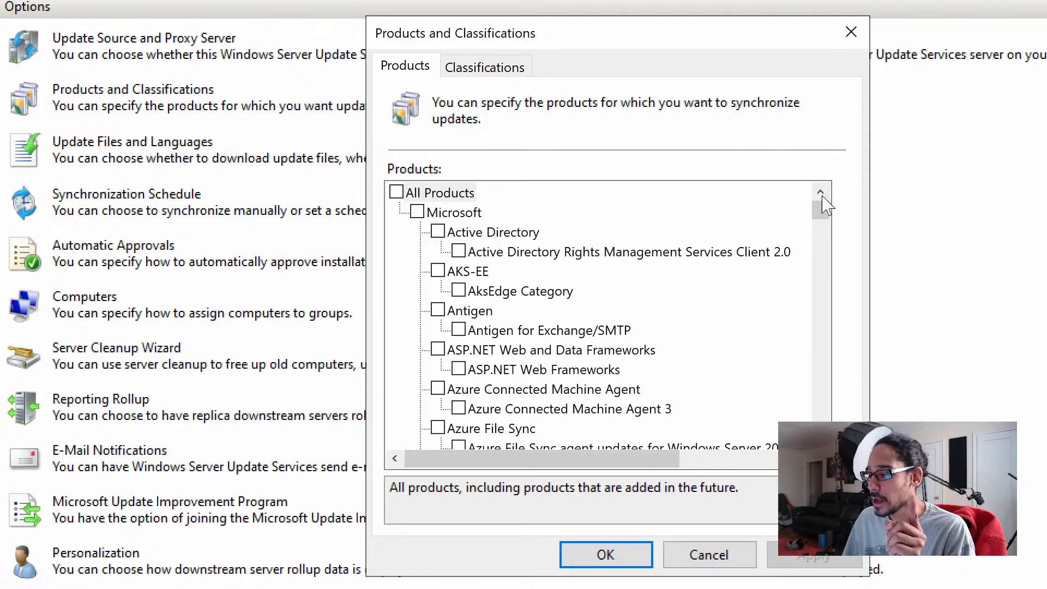
left_click_drag(827, 218, 830, 431)
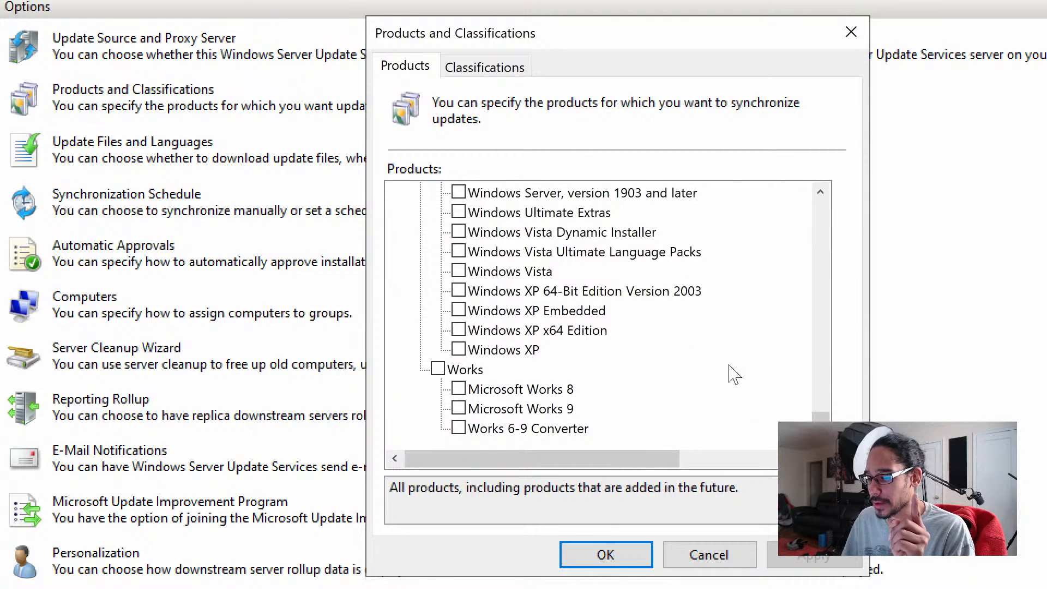
scroll(731, 372, "up", 10)
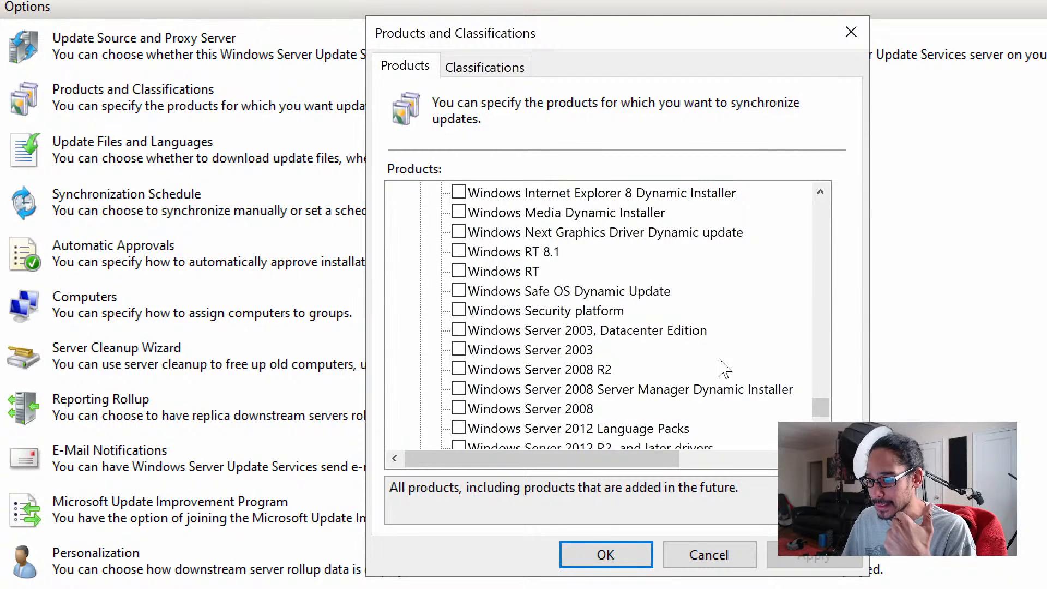
scroll(724, 369, "down", 5)
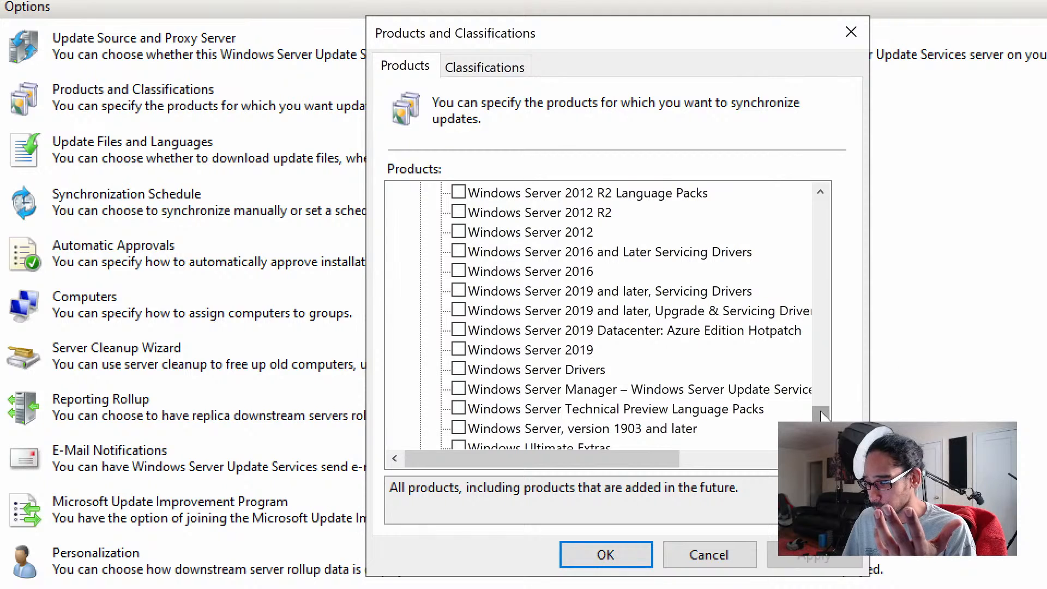
left_click_drag(820, 414, 819, 389)
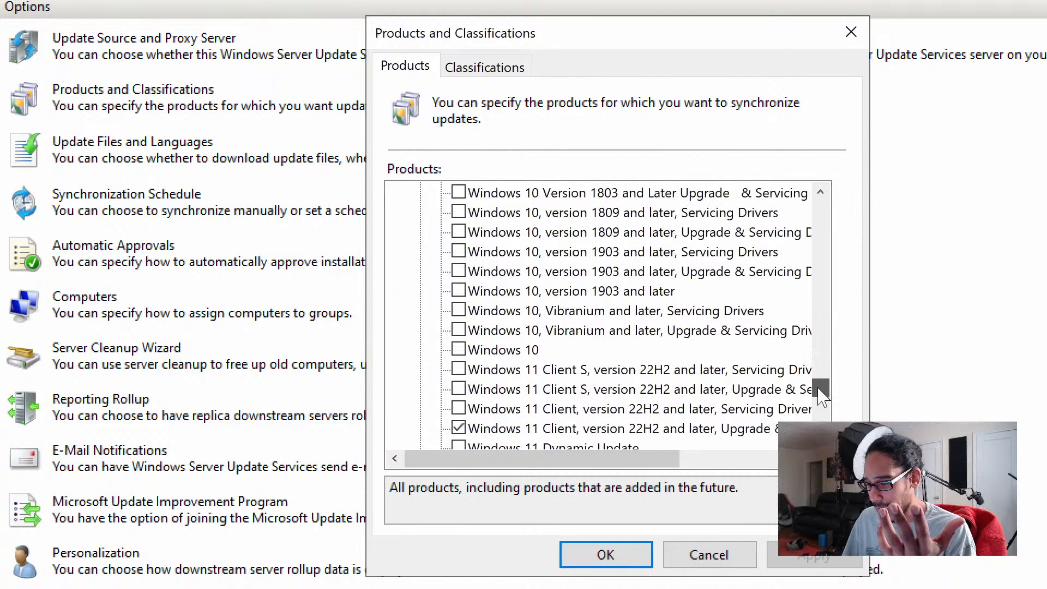
scroll(820, 389, "down", 3)
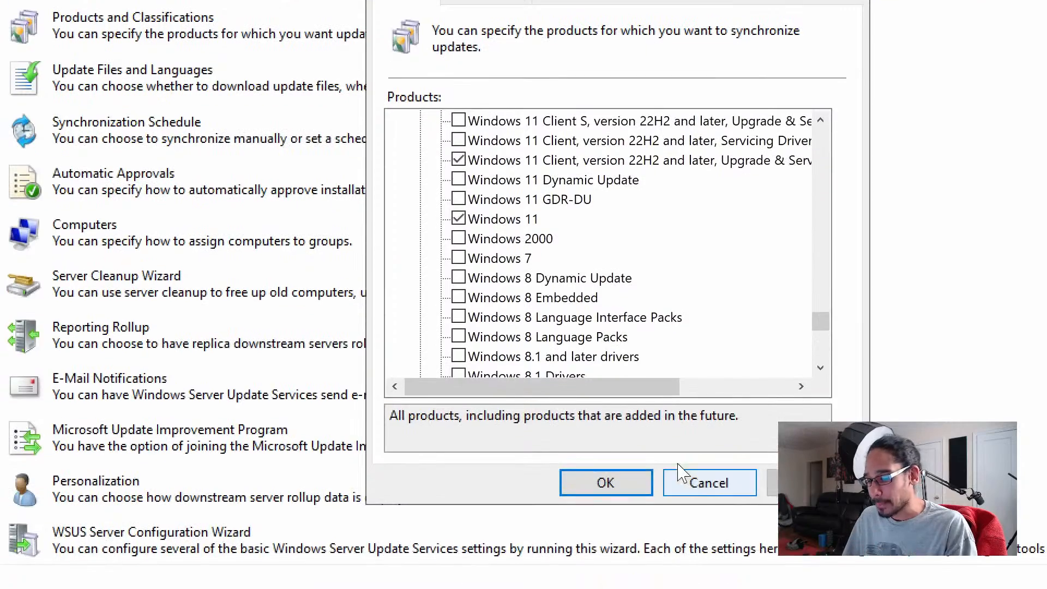
left_click(606, 555)
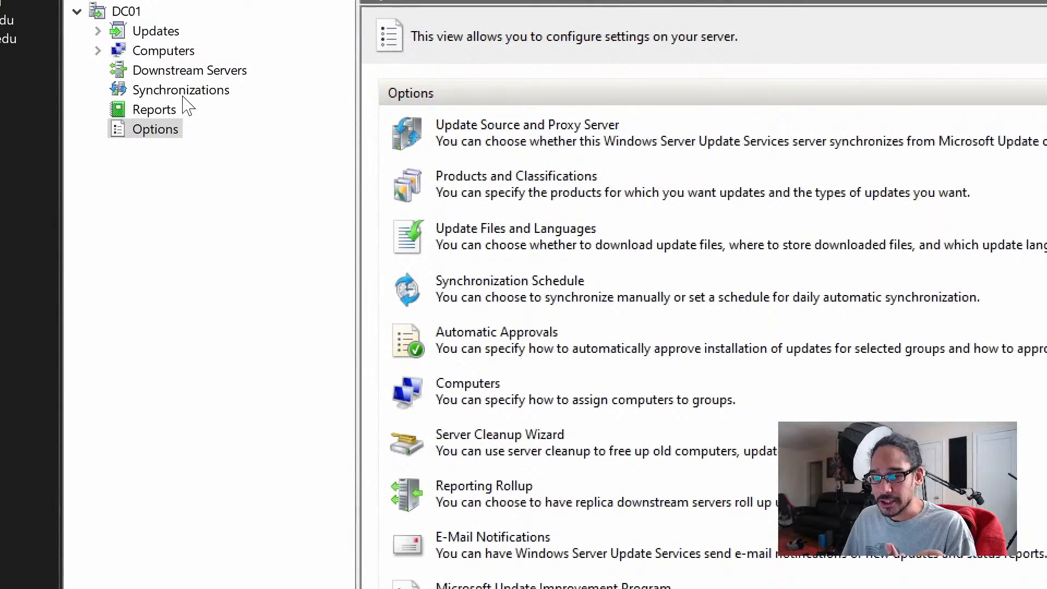
- Review the synchronization results in the Synchronizations view
left_click(184, 91)
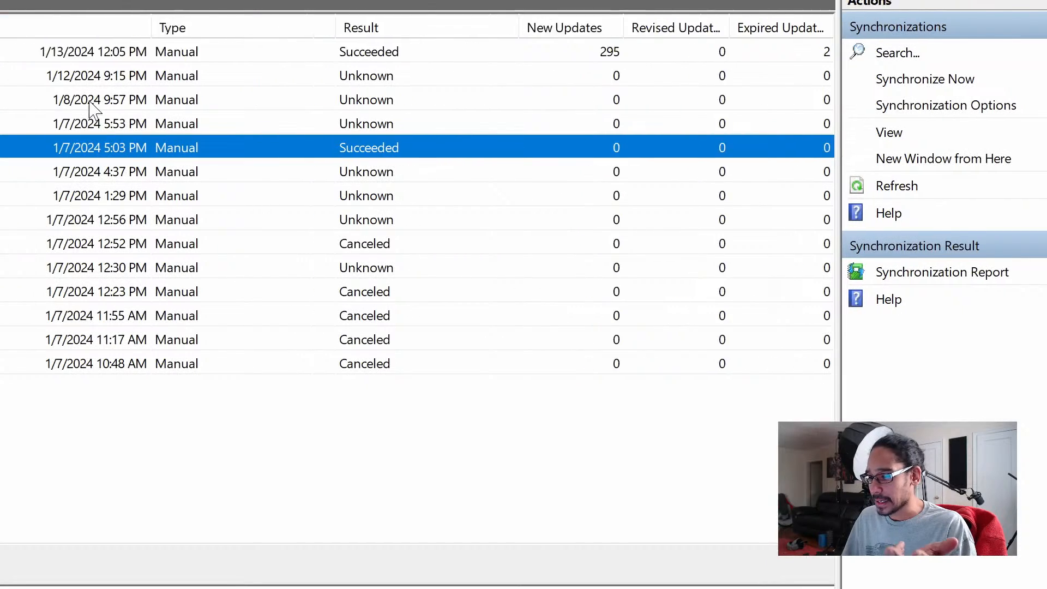
left_click(131, 76)
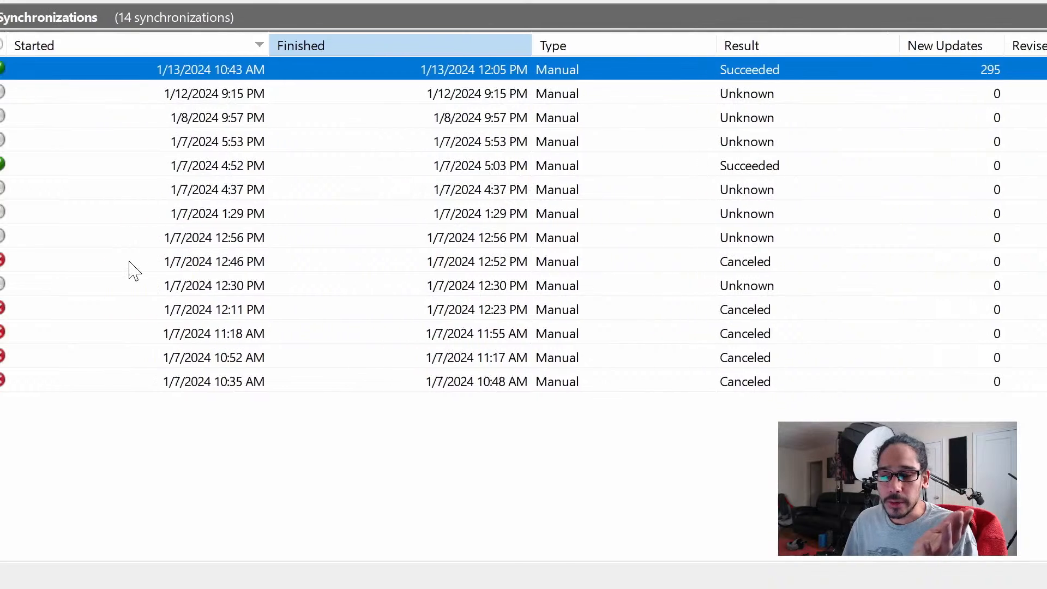
left_click(188, 183)
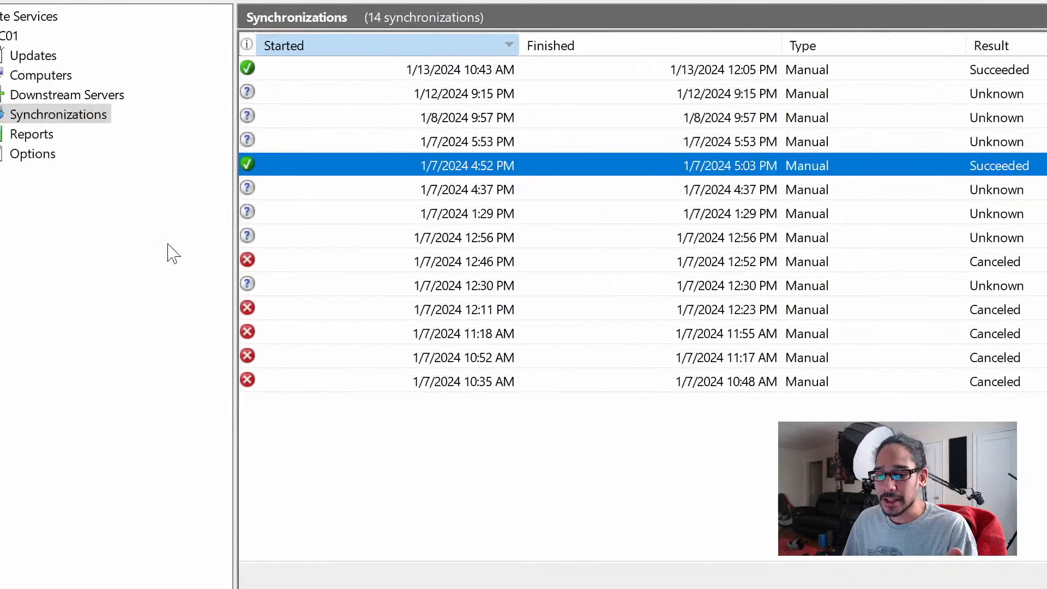
- Expand Computers and All Computers and view the BTNHD WORKSTATIONS group
left_click(131, 158)
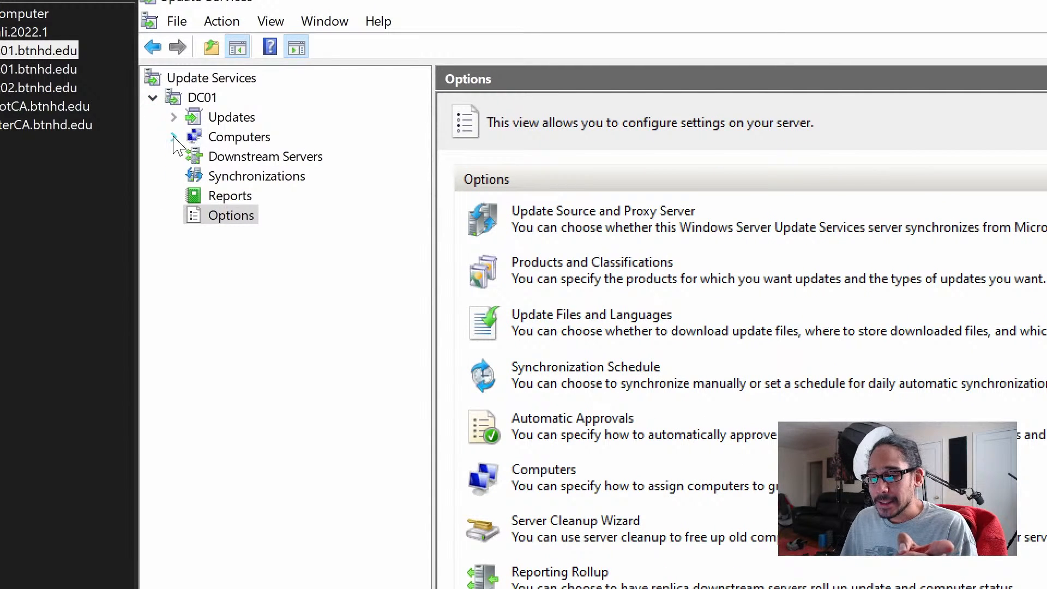
left_click(173, 137)
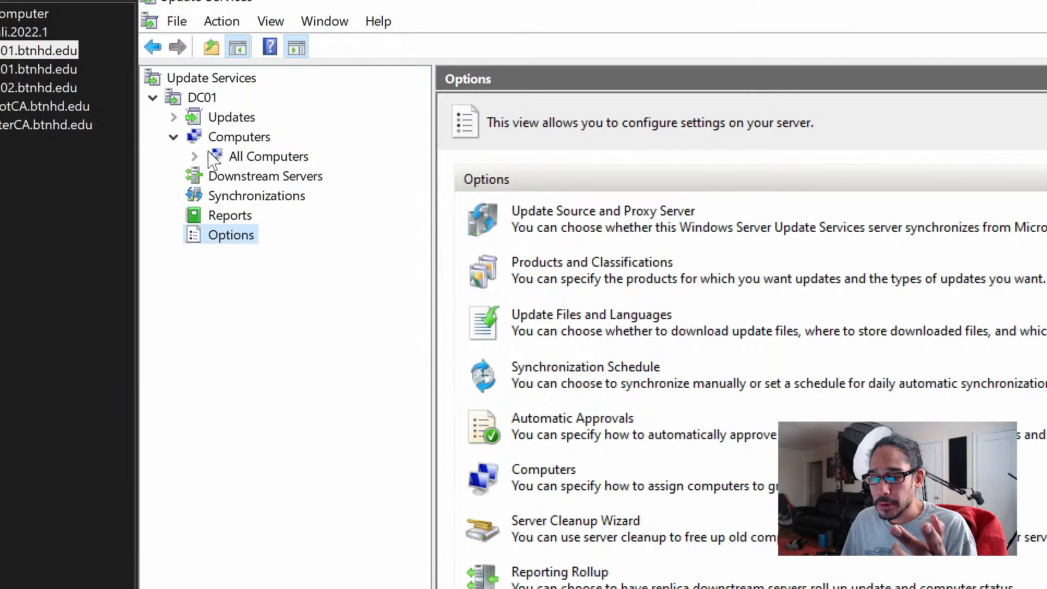
left_click(195, 156)
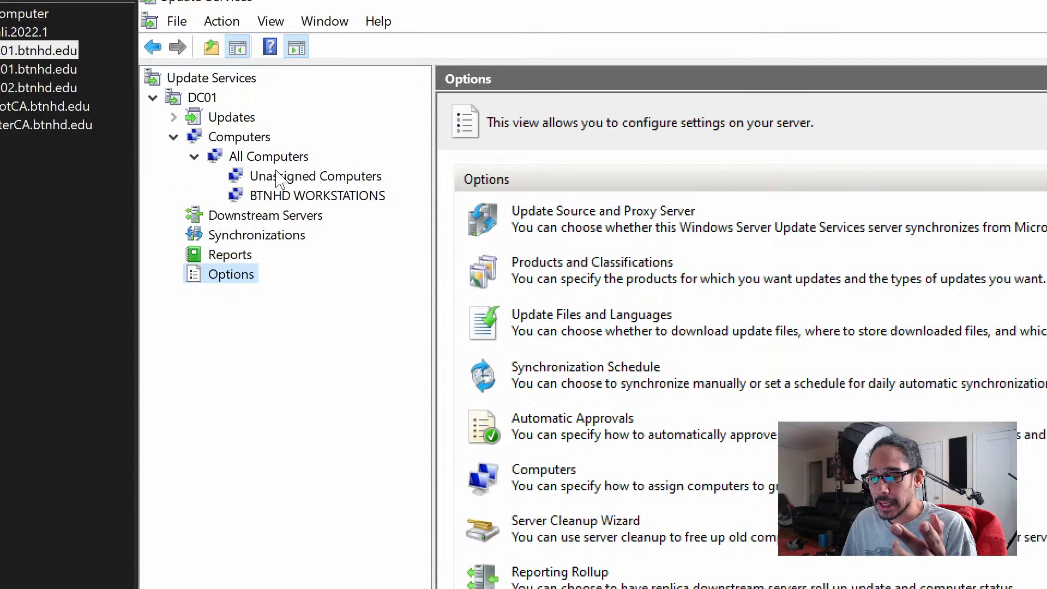
left_click(281, 199)
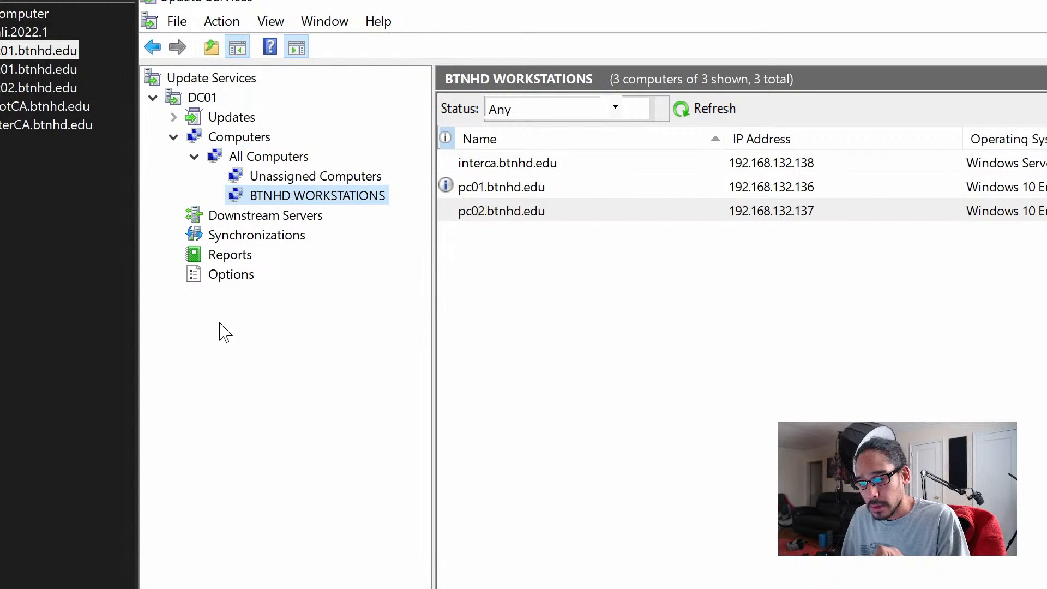
- Check the computer group assignment setting under the Computers options and close it
left_click(234, 276)
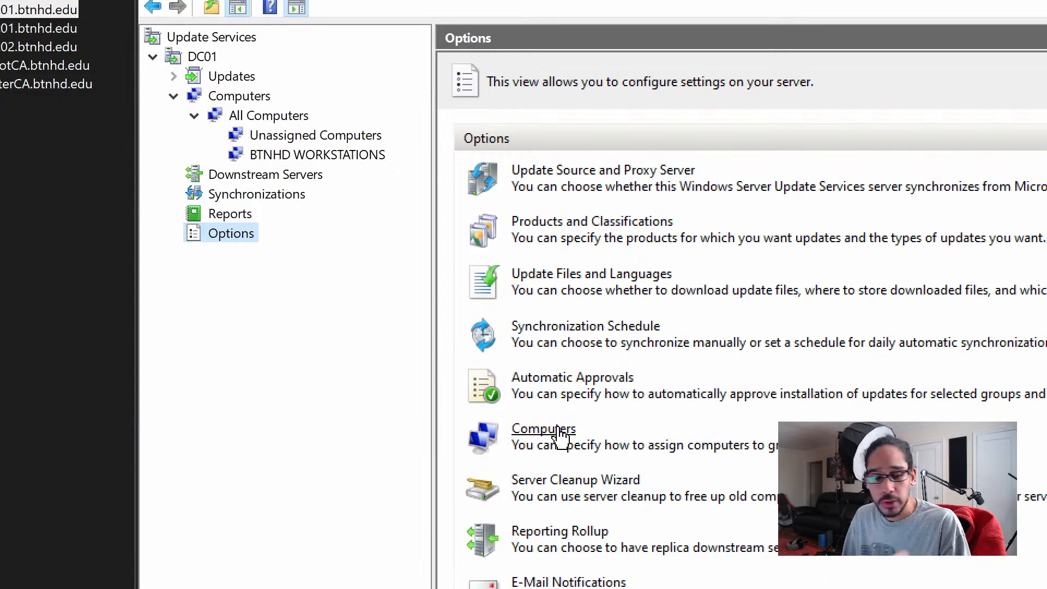
left_click(561, 434)
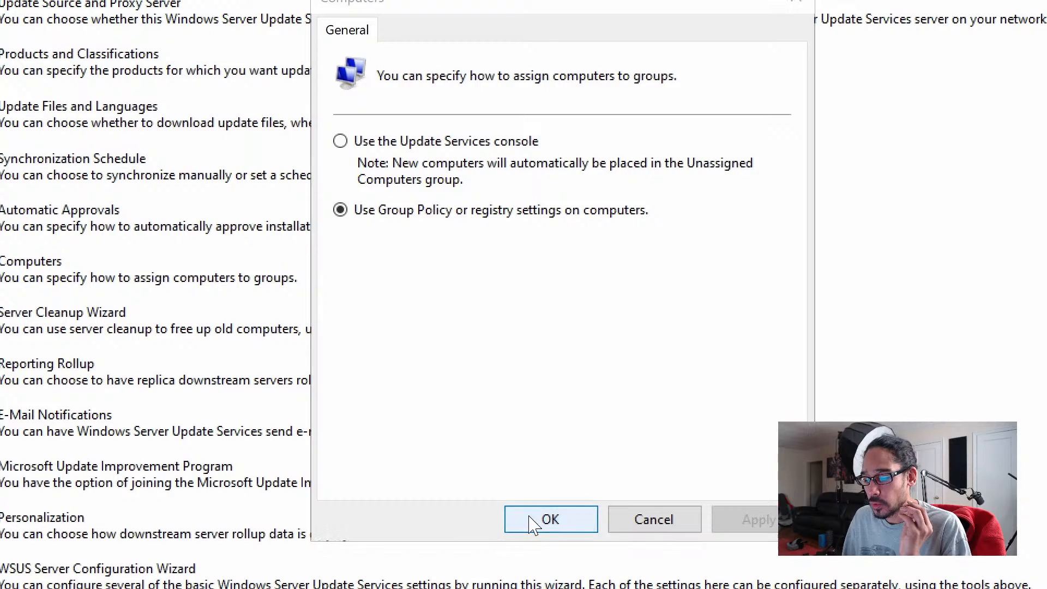
left_click(551, 520)
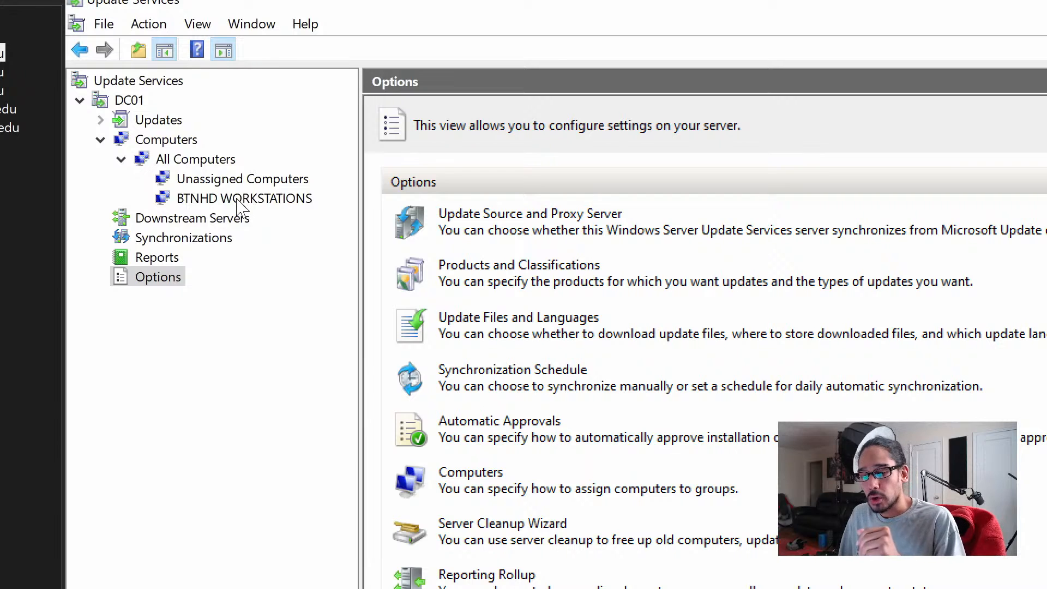
- Select interca.btnhd.edu in the BTNHD WORKSTATIONS group to view its status, then close the Update Services console
left_click(240, 198)
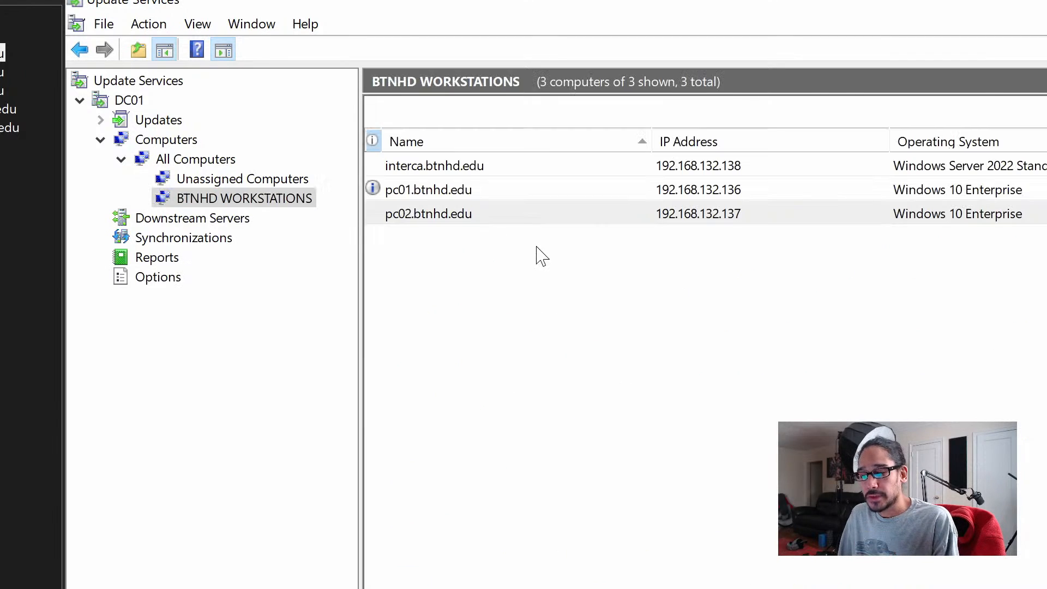
left_click(428, 198)
left_click(461, 170)
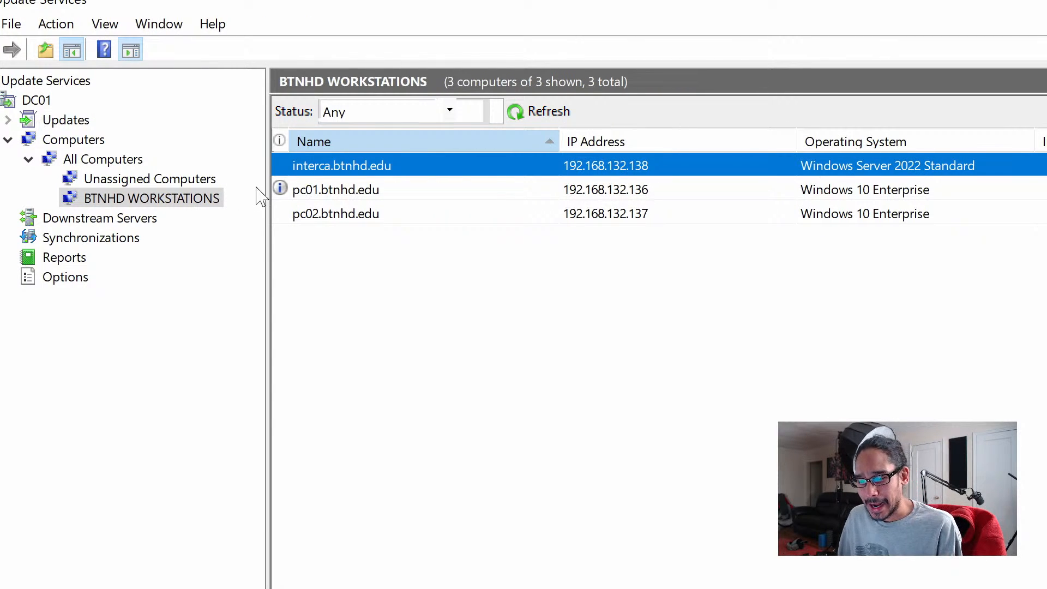
mouse_move(280, 192)
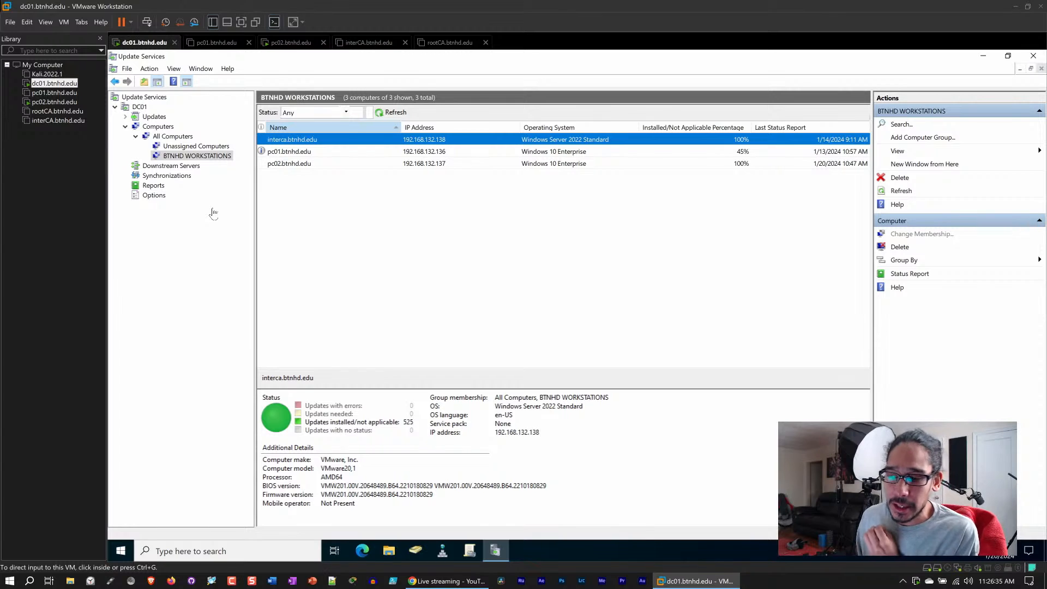
left_click(1039, 56)
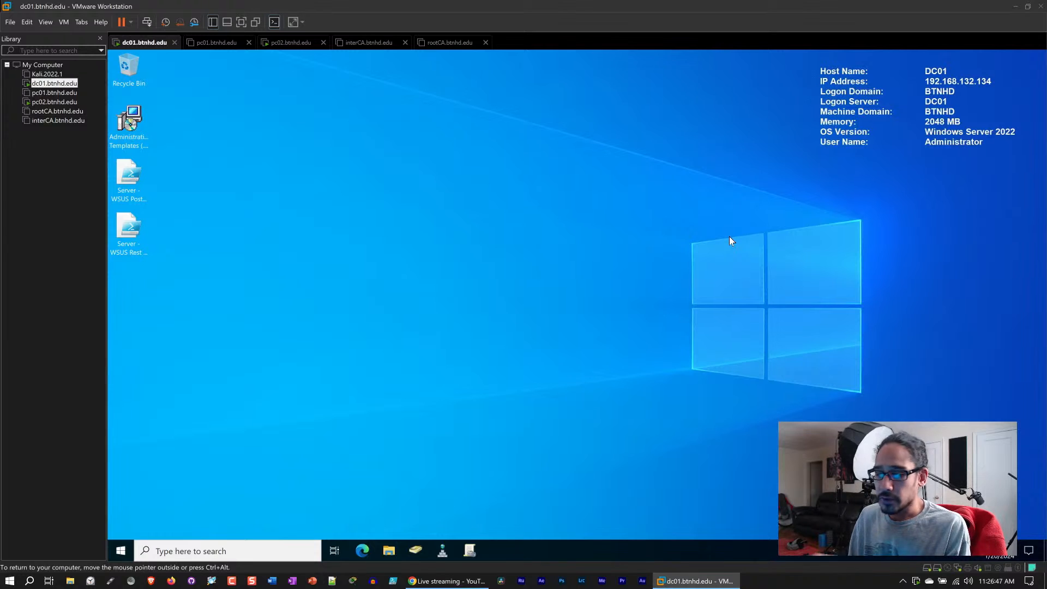
- Switch to the PC02 virtual machine and run winver to check its Windows version
left_click(290, 42)
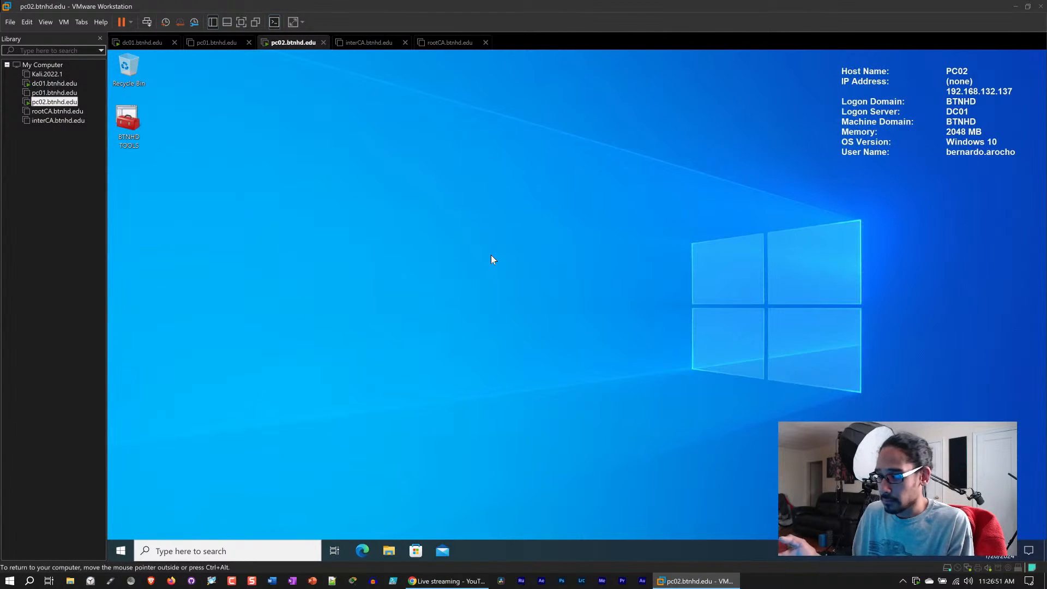
left_click(120, 549)
key("super+x")
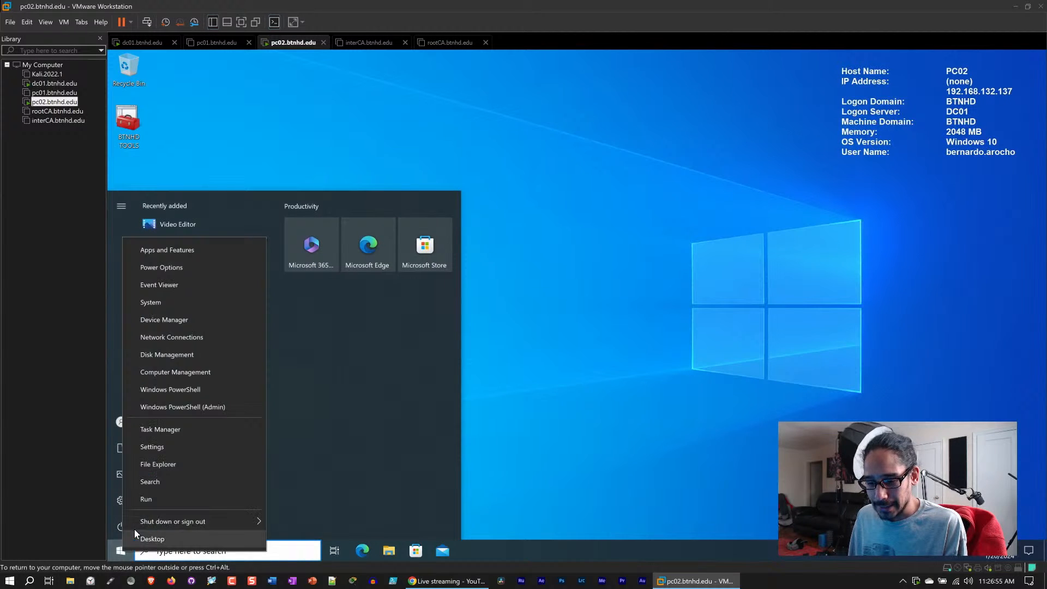
left_click(153, 499)
type("winver")
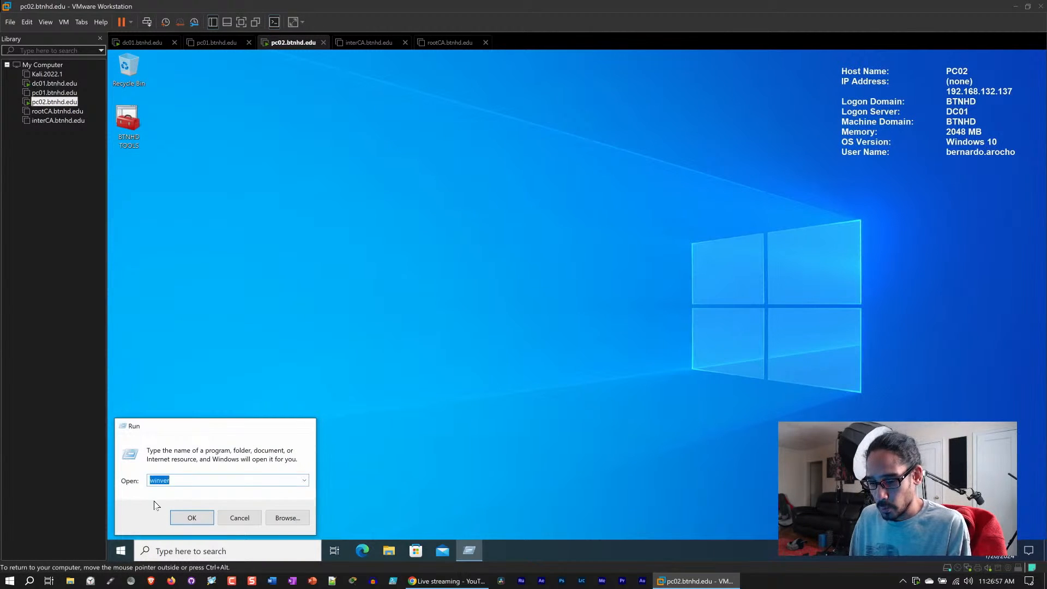
key("Return")
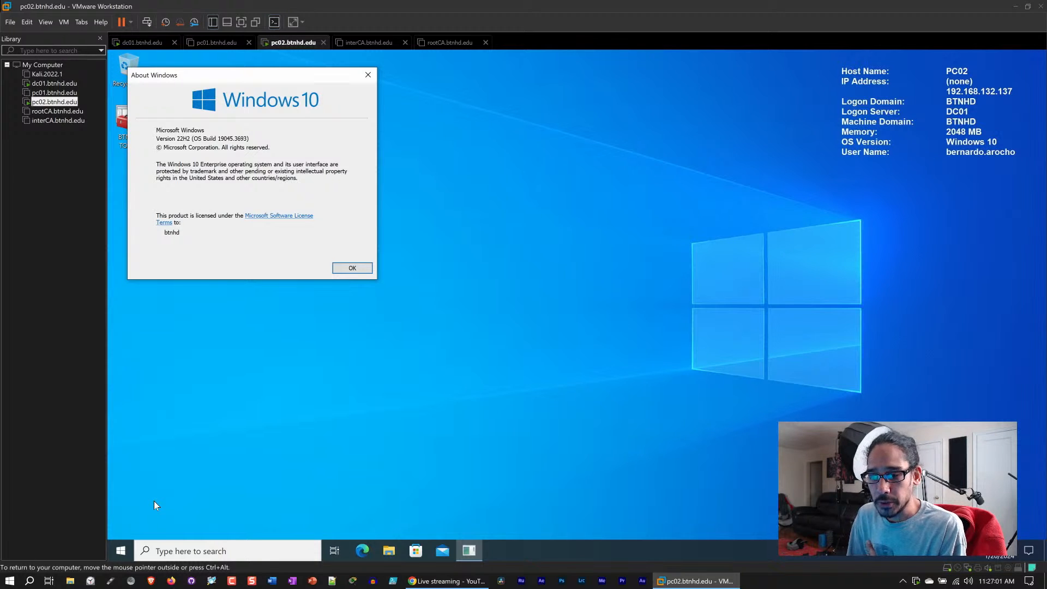
left_click(368, 75)
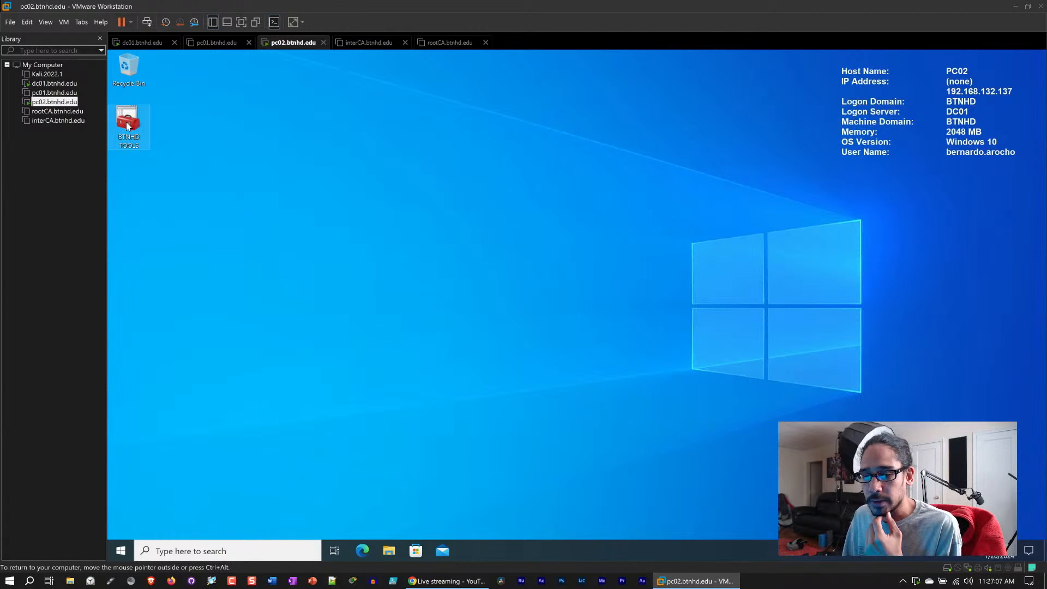
- Open the BTNHD TOOLS console on PC02 with administrator approval and maximize it
double_click(133, 135)
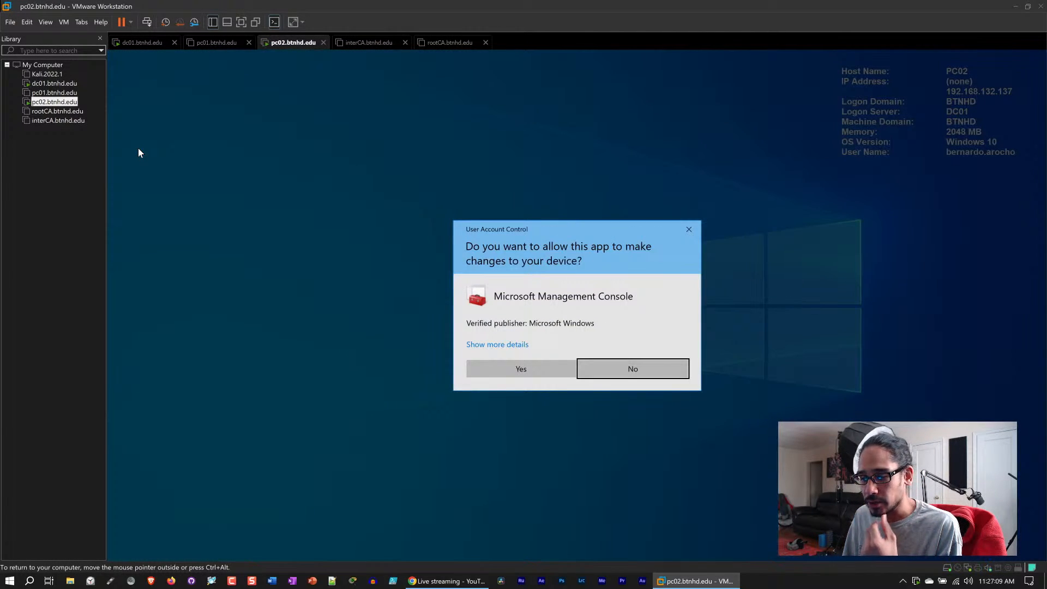
left_click(519, 370)
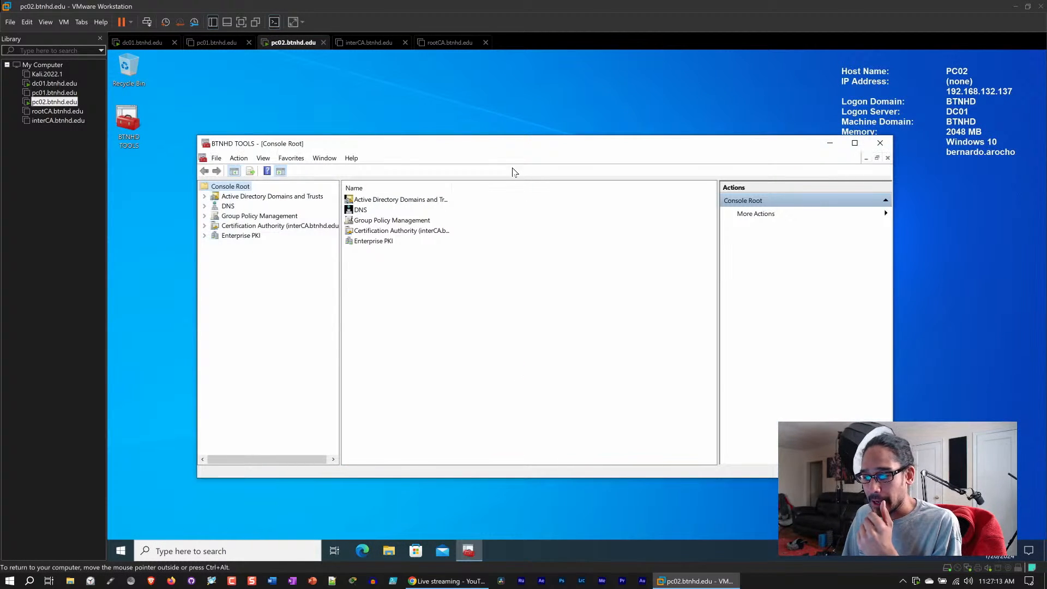
double_click(512, 143)
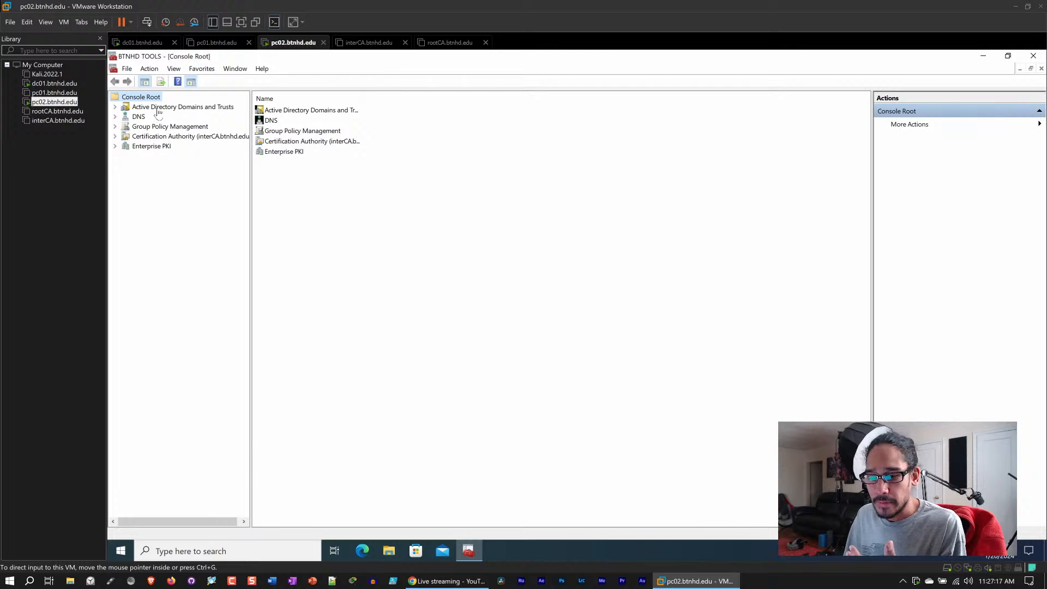
- Expand Active Directory Domains and Trusts and browse the btnhd.edu domain node
left_click(115, 107)
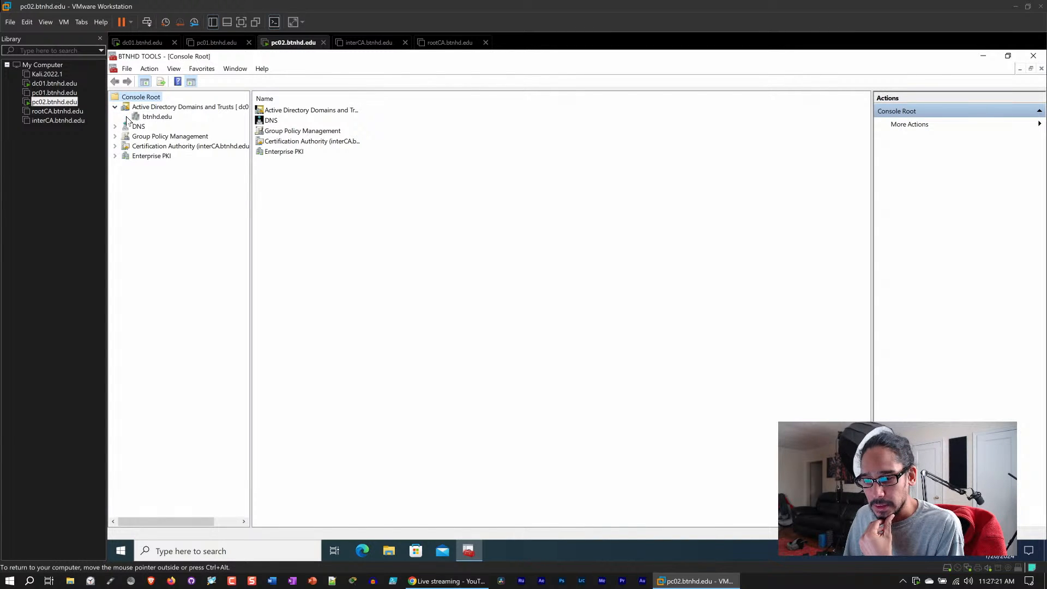
left_click(158, 117)
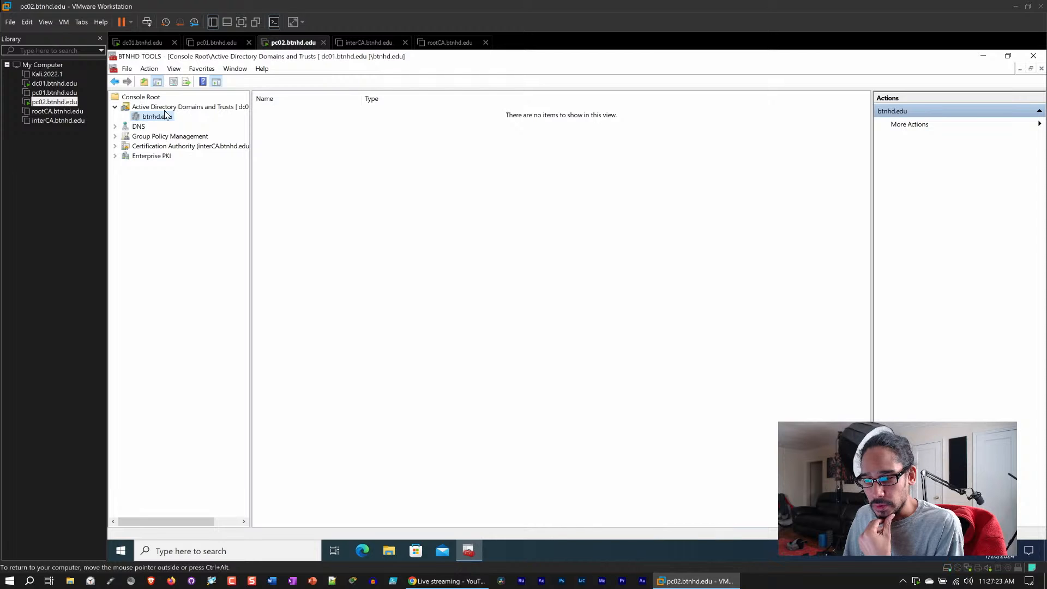
left_click(167, 109)
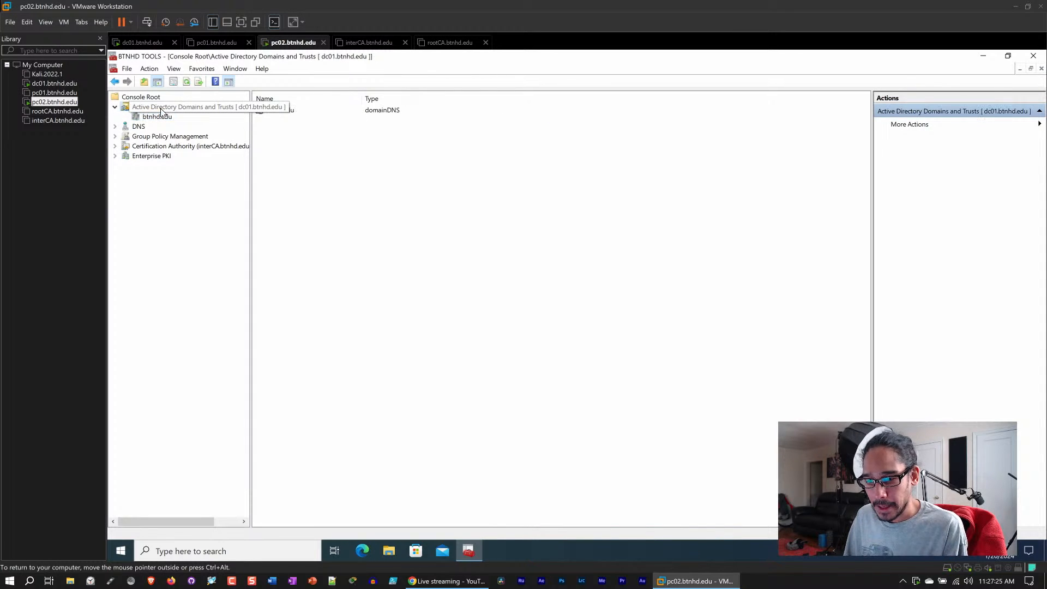
right_click(127, 110)
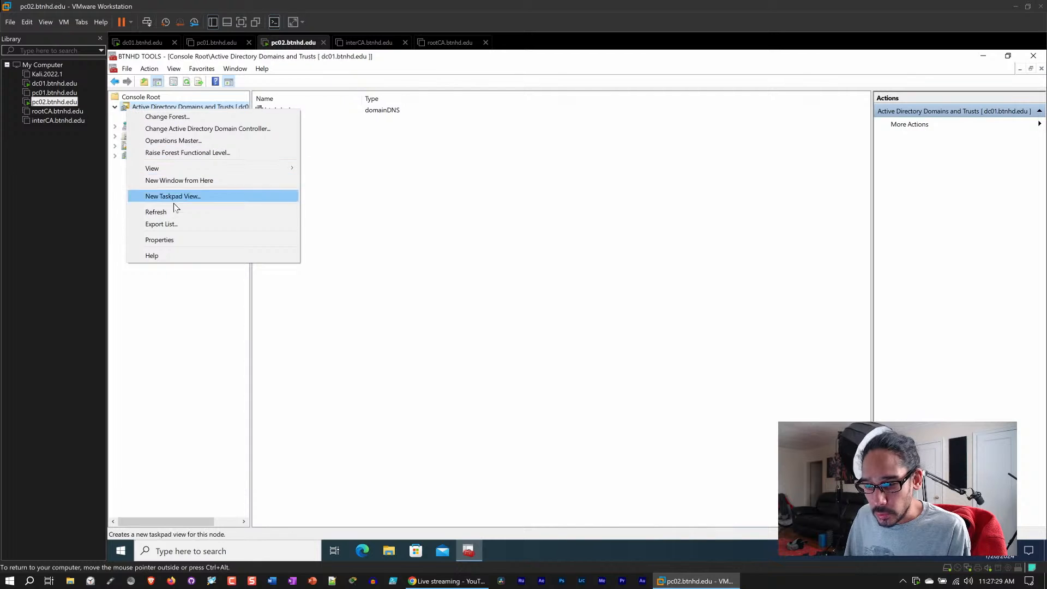
key("Escape")
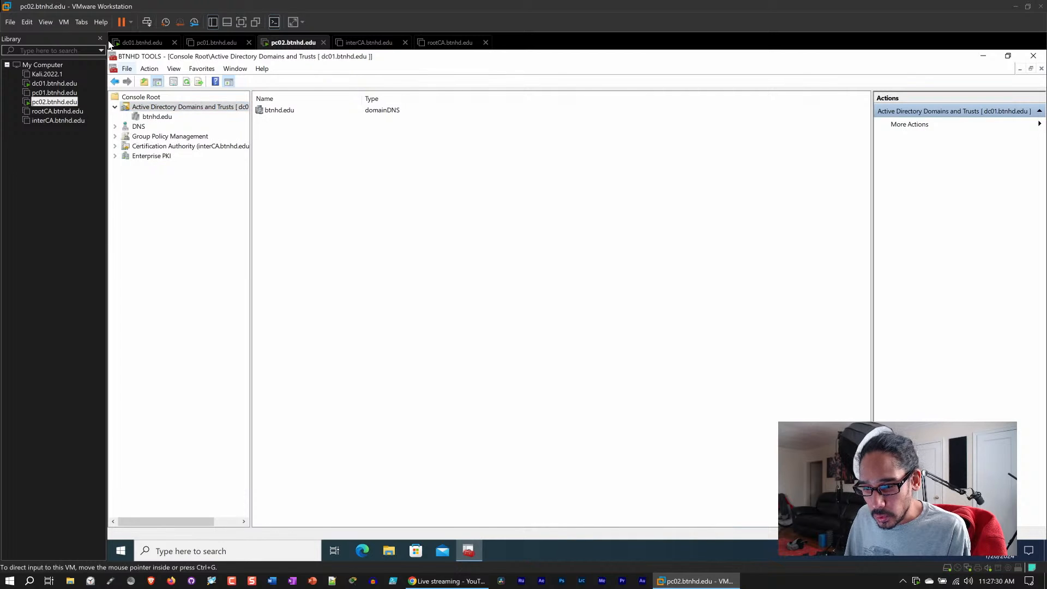
- Open the snap-in manager for the console and remove Active Directory Domains and Trusts from the selected snap-ins
left_click(128, 69)
left_click(409, 195)
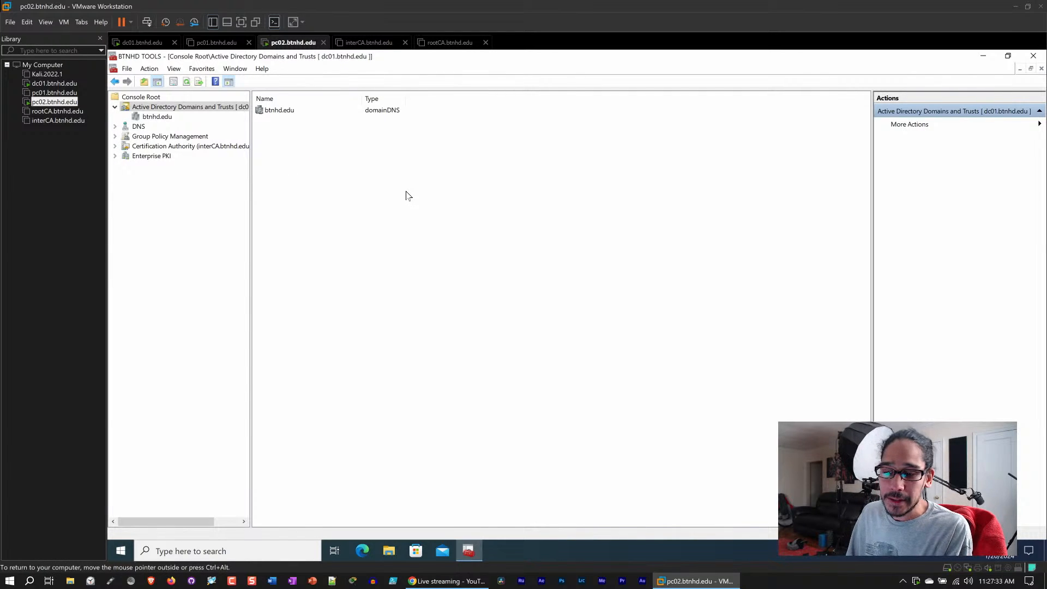
left_click(114, 107)
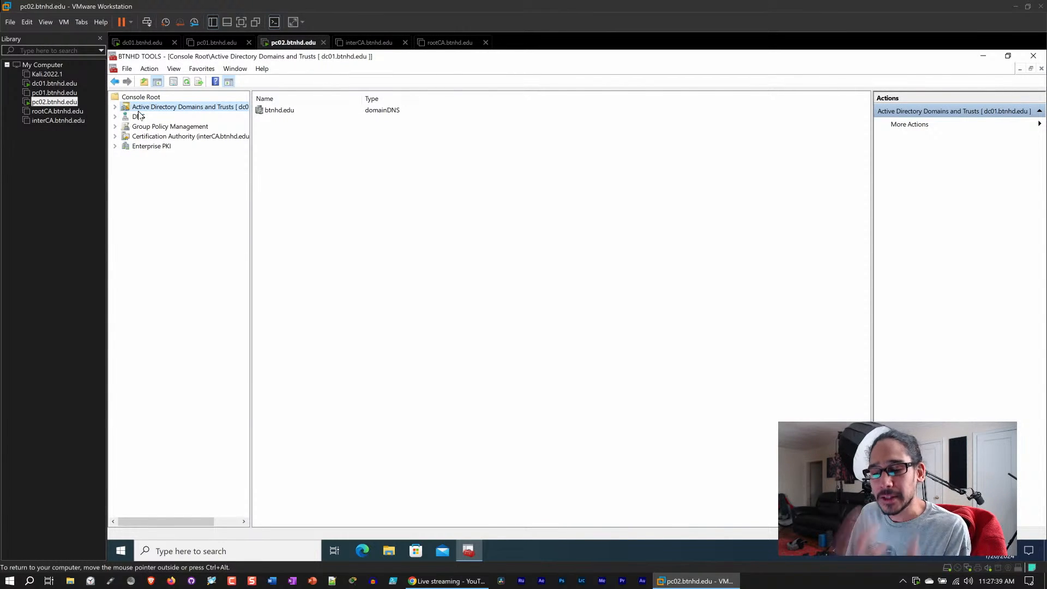
left_click(128, 69)
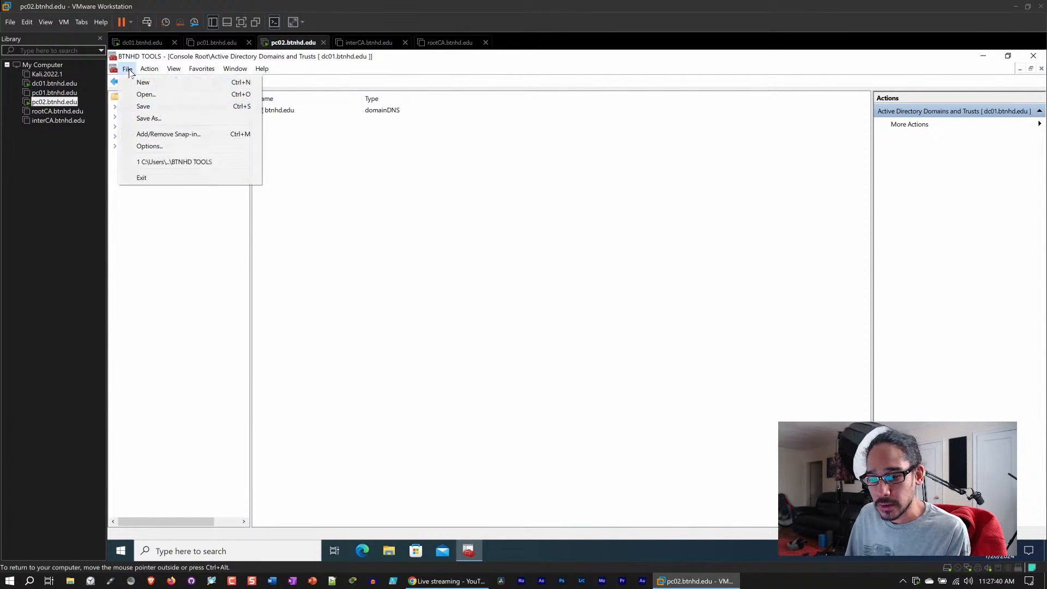
left_click(179, 135)
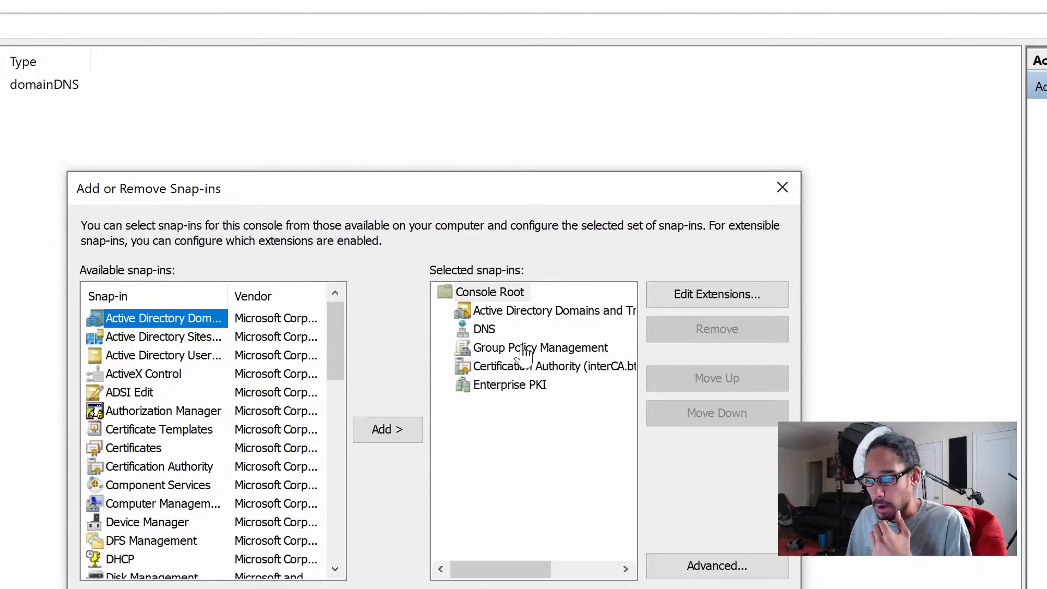
left_click(571, 316)
left_click(757, 335)
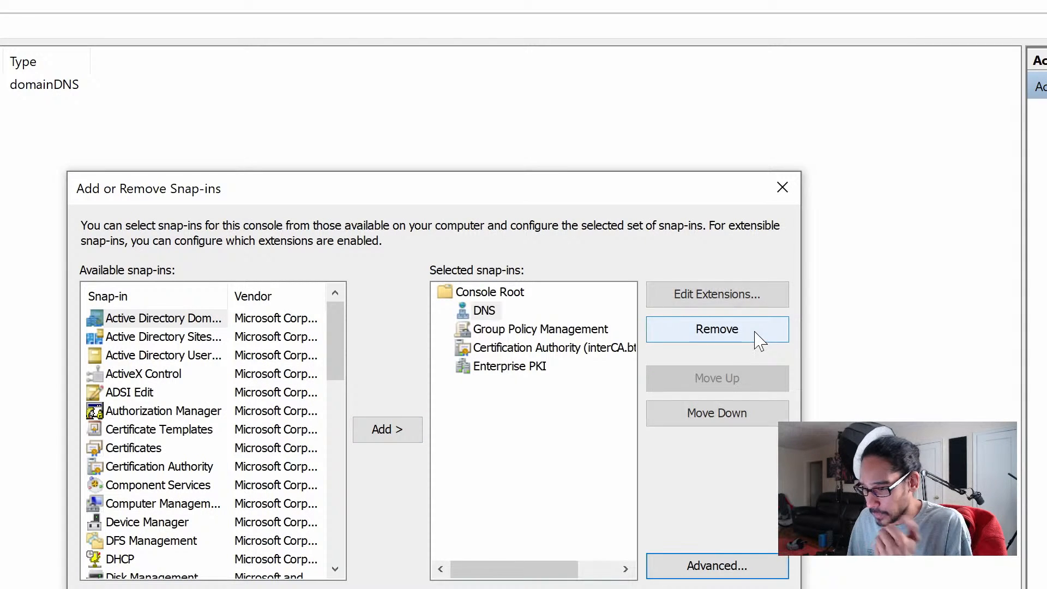
- Add the Active Directory Users and Computers snap-in and move it to the top of the selected list
left_click(177, 355)
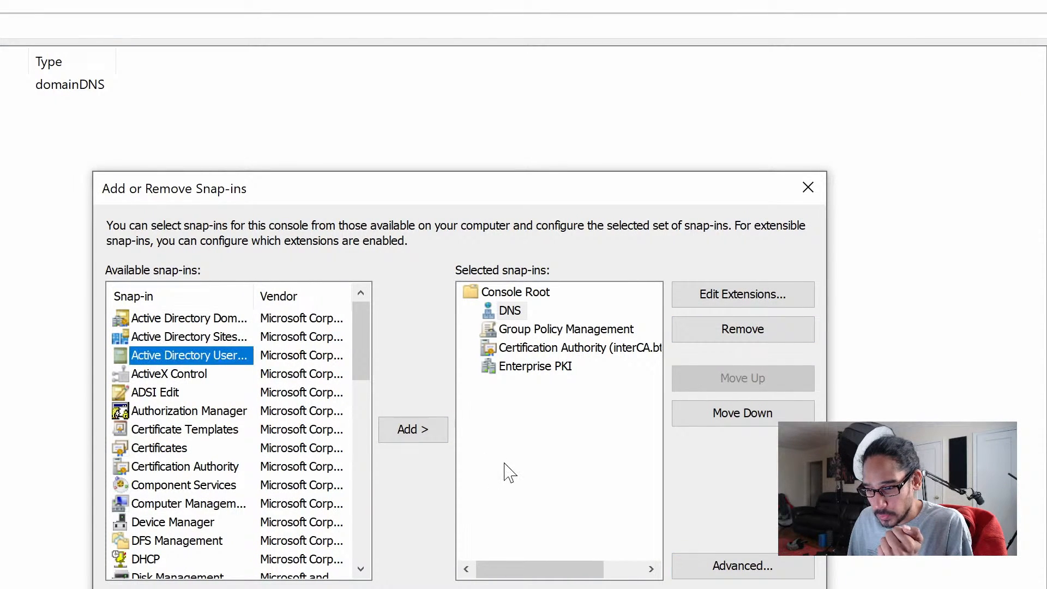
left_click(423, 438)
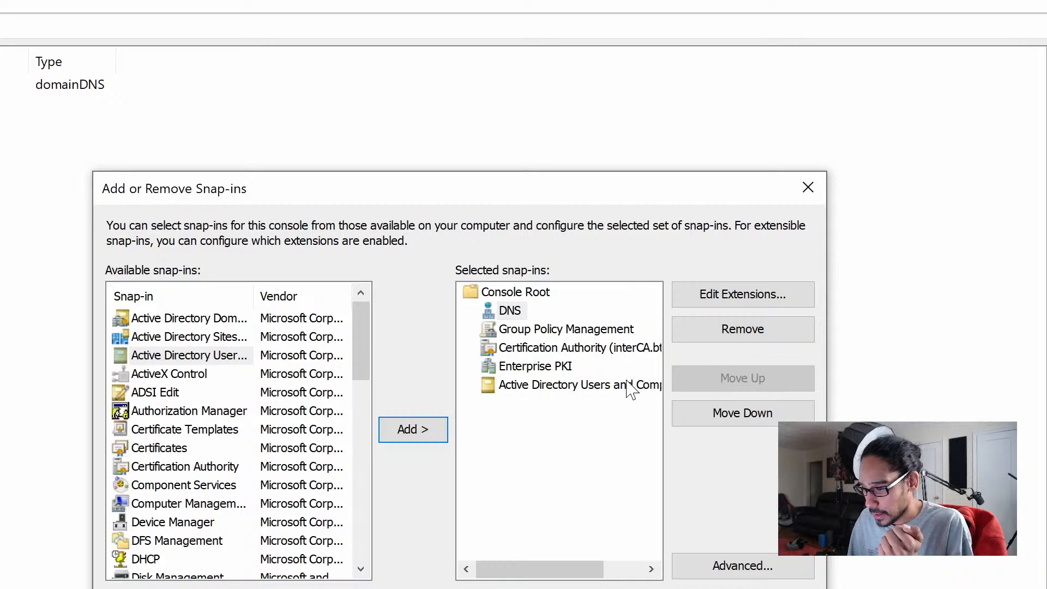
left_click(734, 382)
left_click(734, 382)
left_click(734, 382)
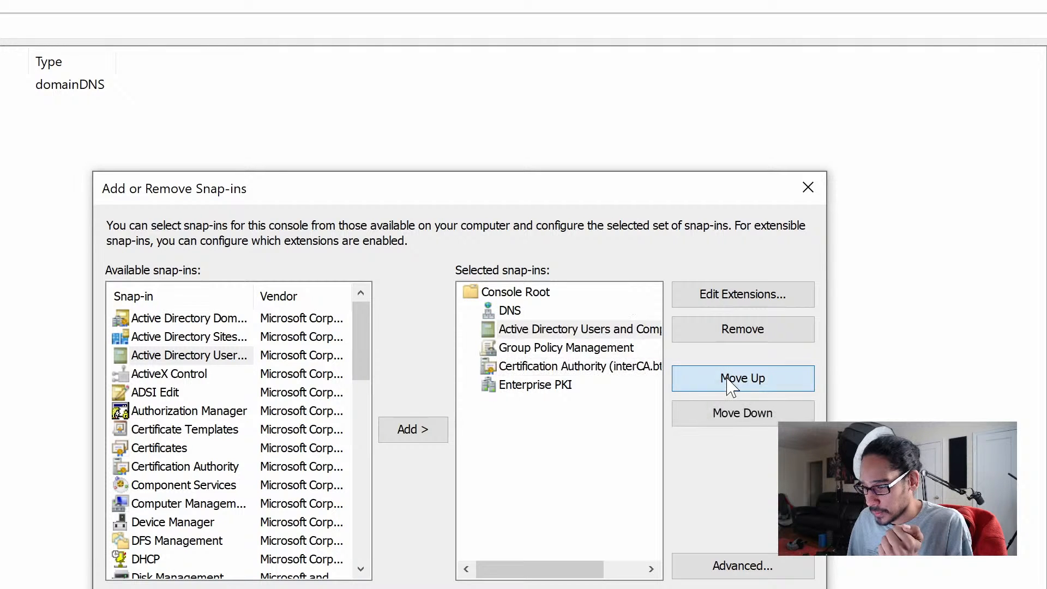
left_click(733, 382)
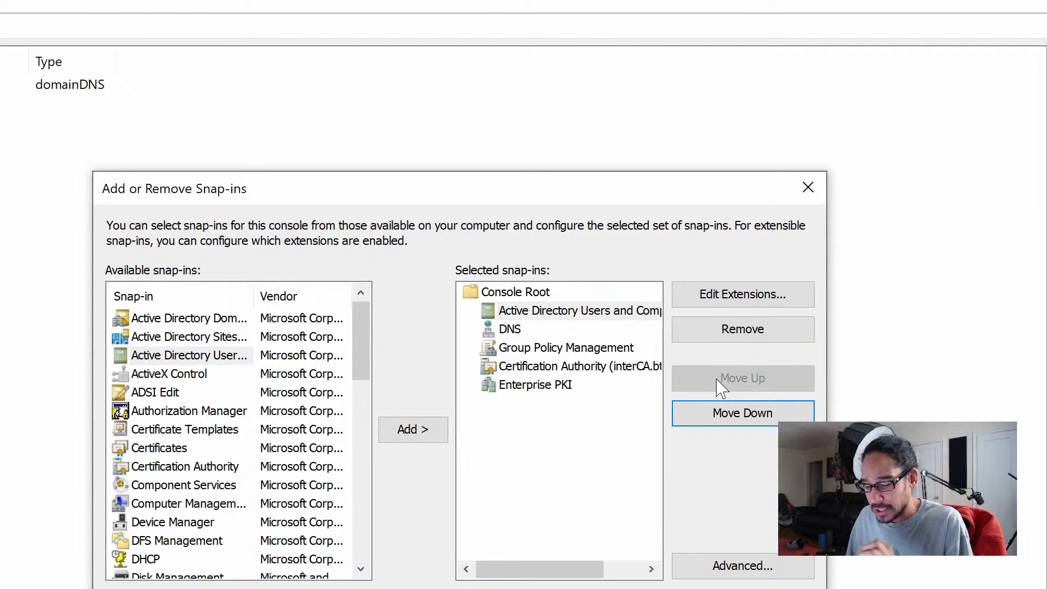
- Add the Update Services snap-in to the console and confirm the snap-in changes
scroll(365, 347, "down", 3)
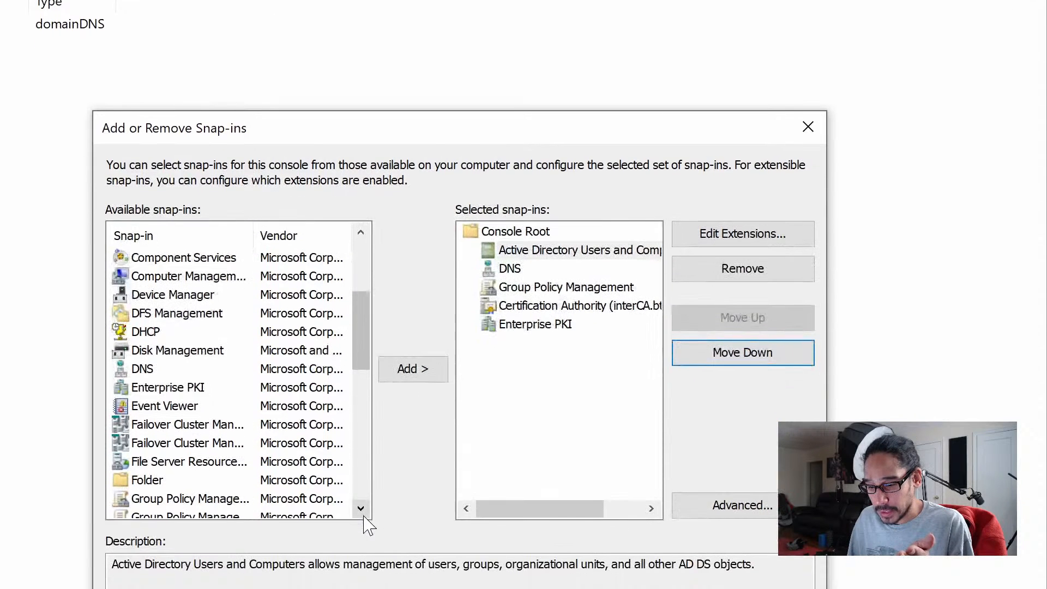
left_click_drag(367, 398, 371, 513)
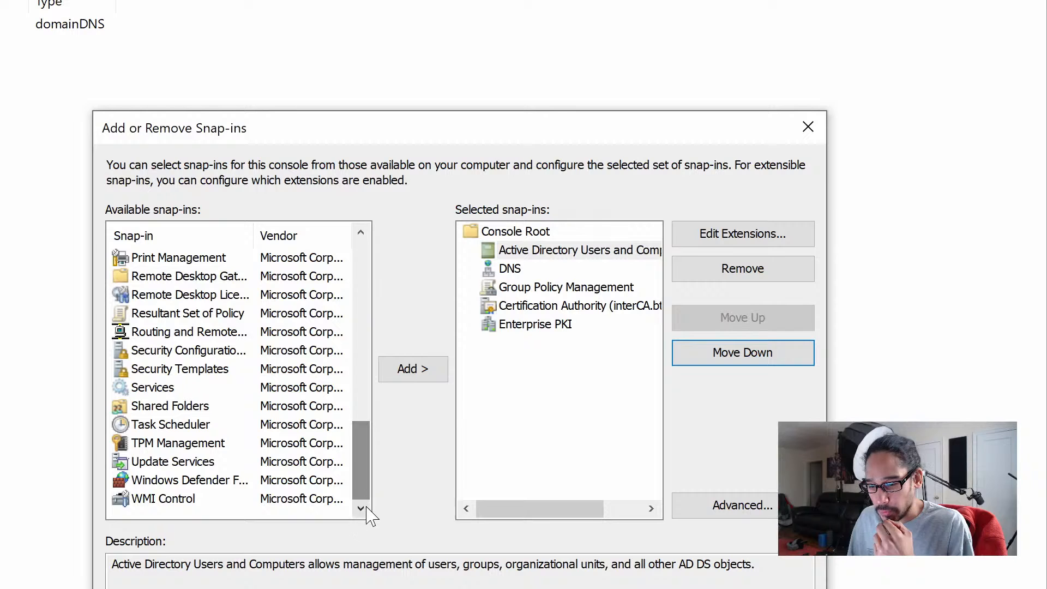
left_click(175, 464)
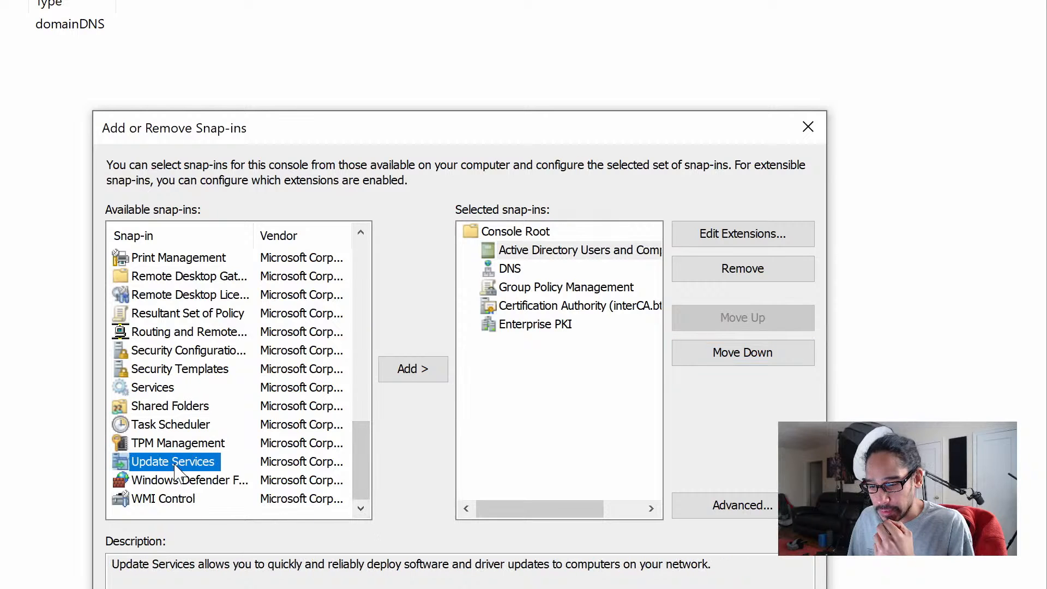
left_click(439, 372)
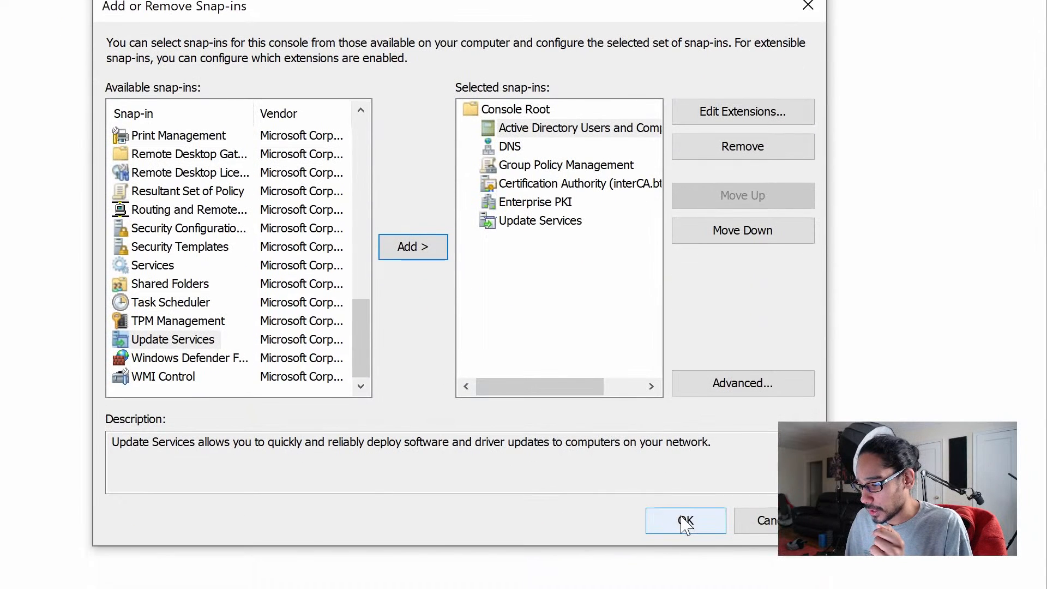
left_click(686, 521)
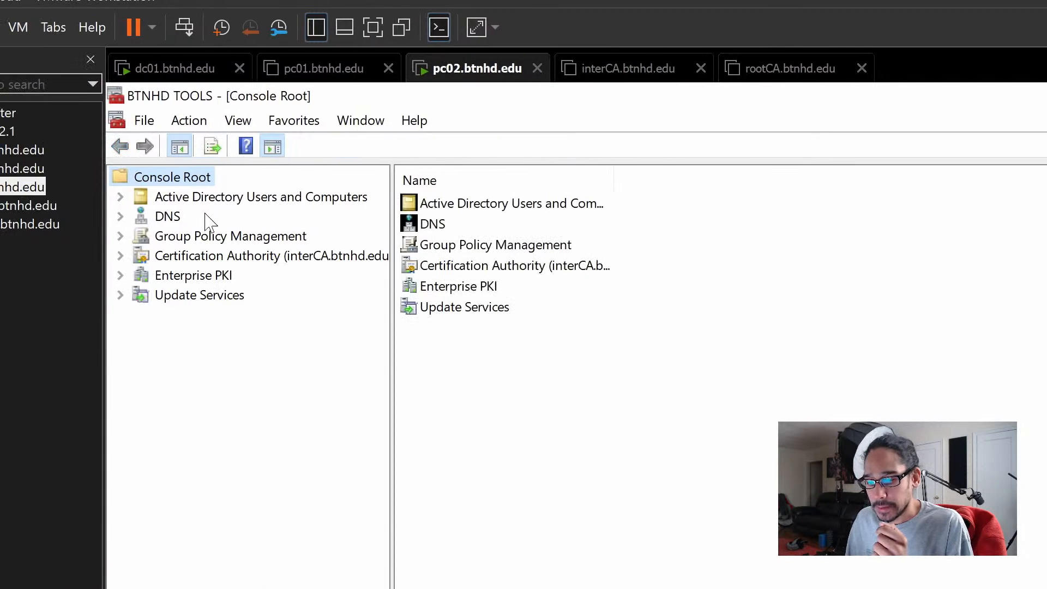
- Expand Active Directory Users and Computers down to btnhd.edu and turn on Advanced Features view
left_click(128, 197)
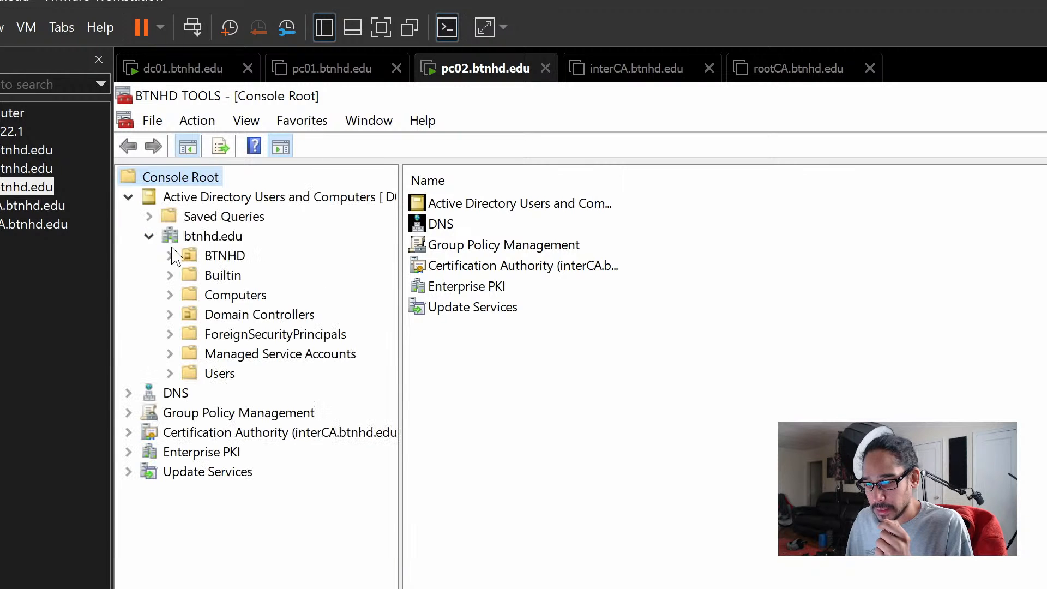
left_click(252, 127)
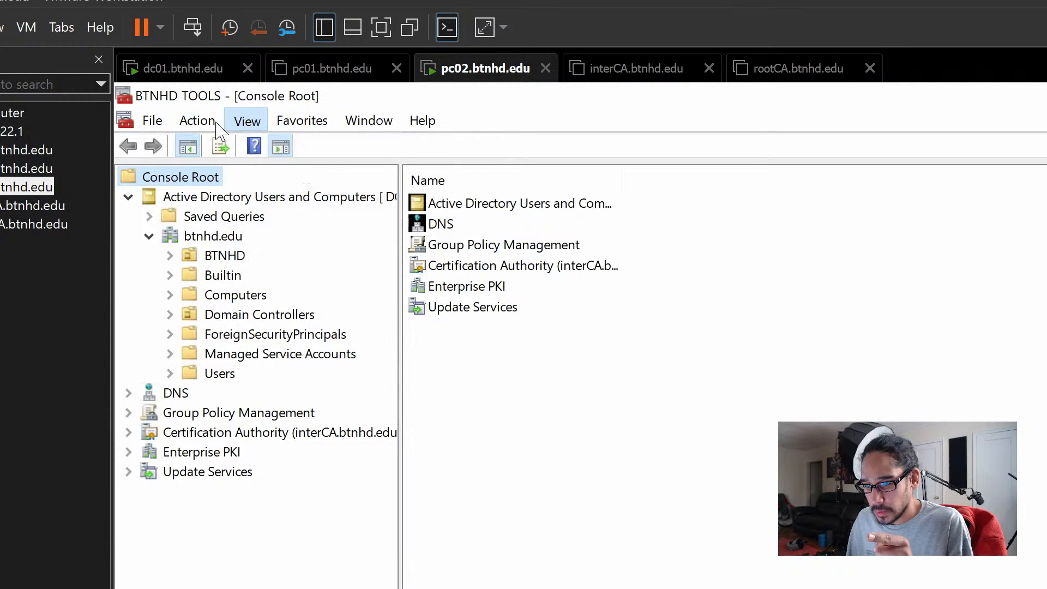
mouse_move(206, 126)
left_click(158, 234)
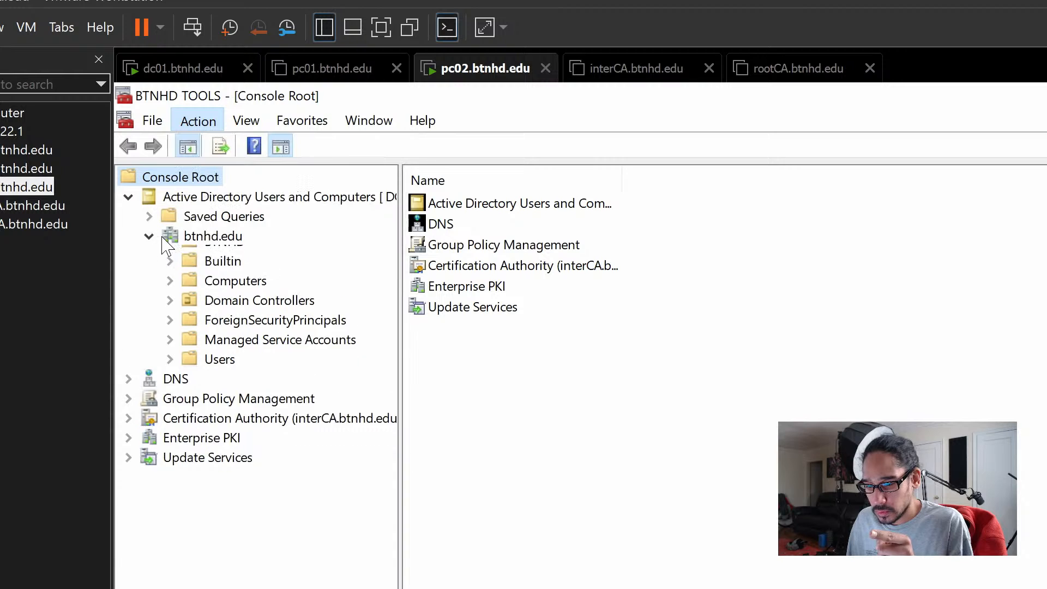
double_click(169, 238)
left_click(149, 236)
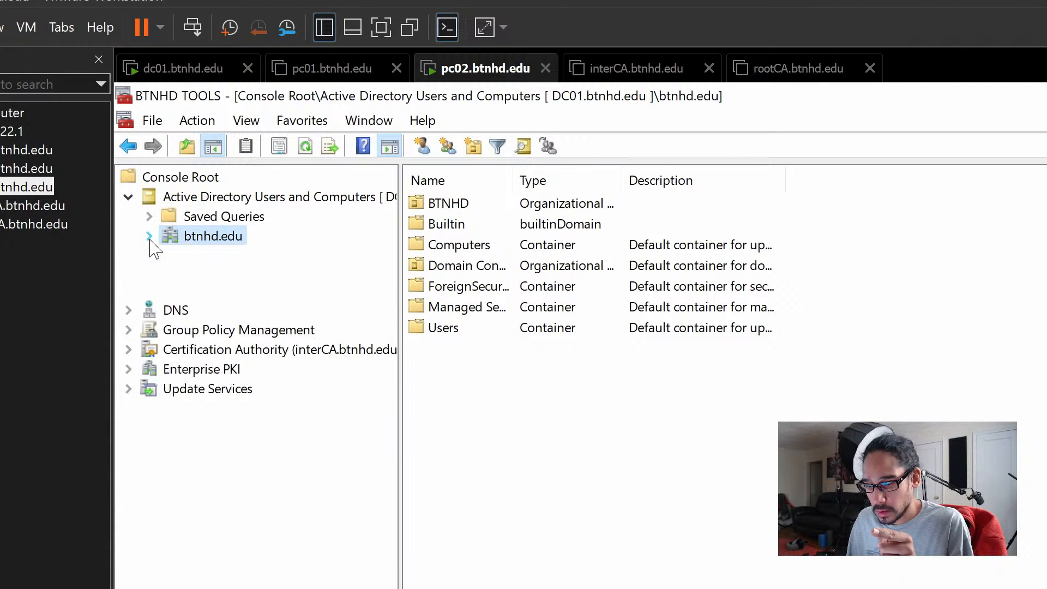
left_click(250, 126)
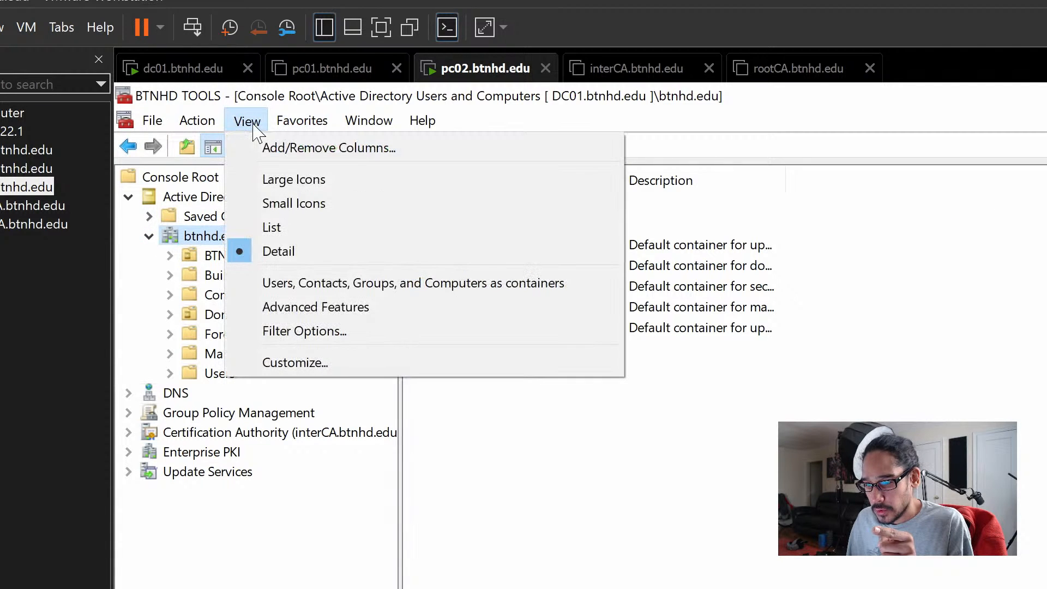
left_click(289, 310)
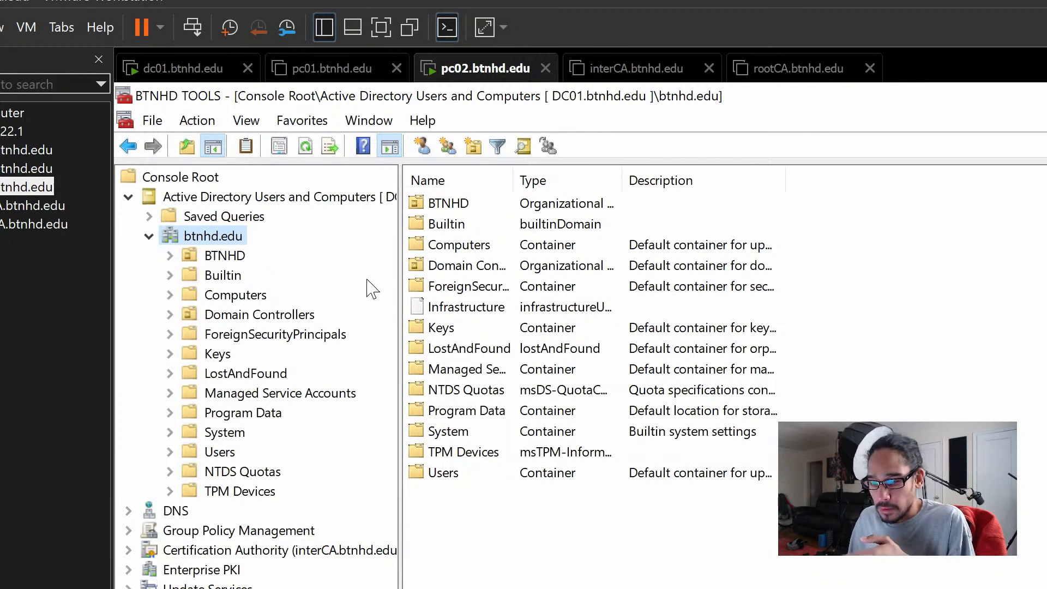
- Connect the Update Services snap-in to server DC01.BTNHD.EDU on port 8530
left_click_drag(402, 232, 491, 238)
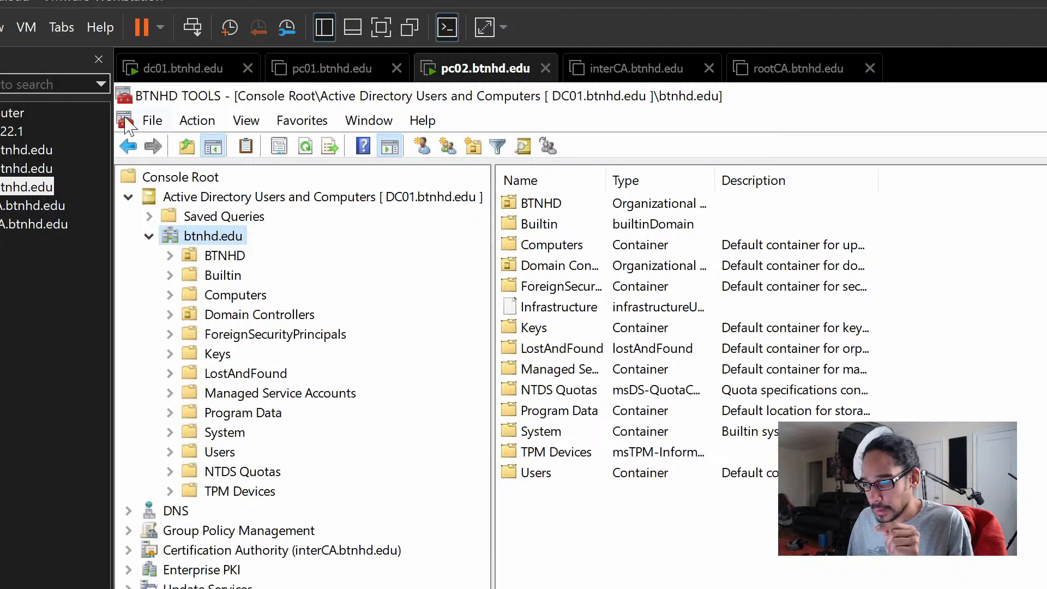
left_click(152, 121)
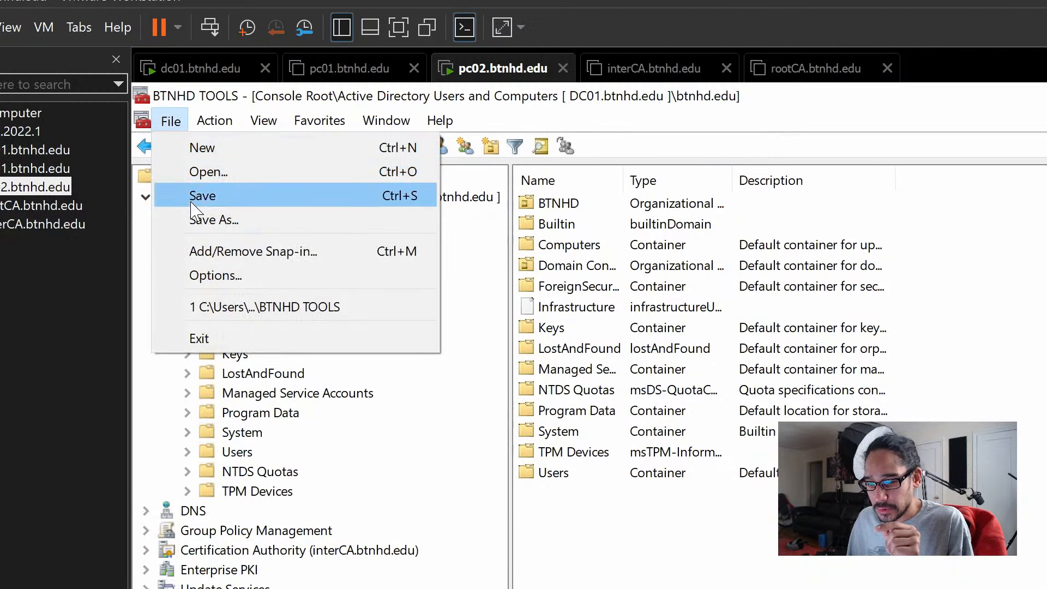
left_click(192, 198)
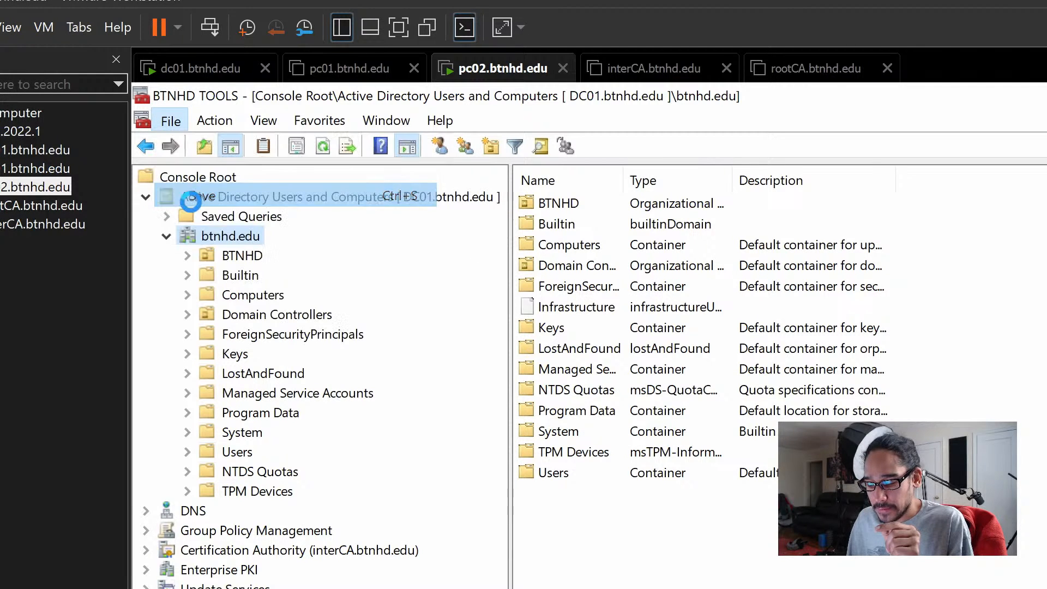
left_click(146, 197)
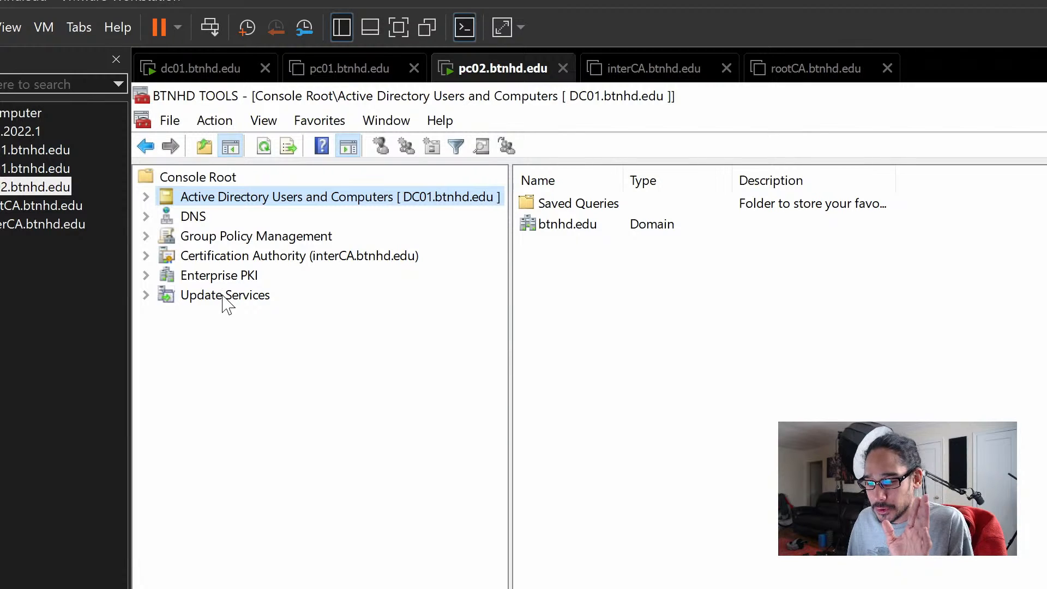
left_click(223, 297)
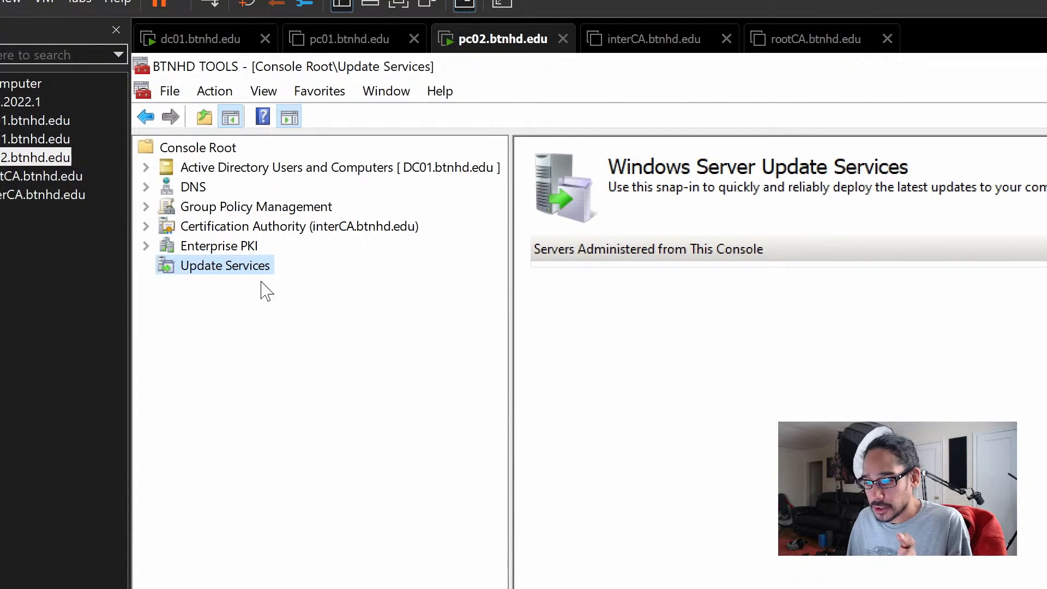
right_click(213, 268)
left_click(227, 281)
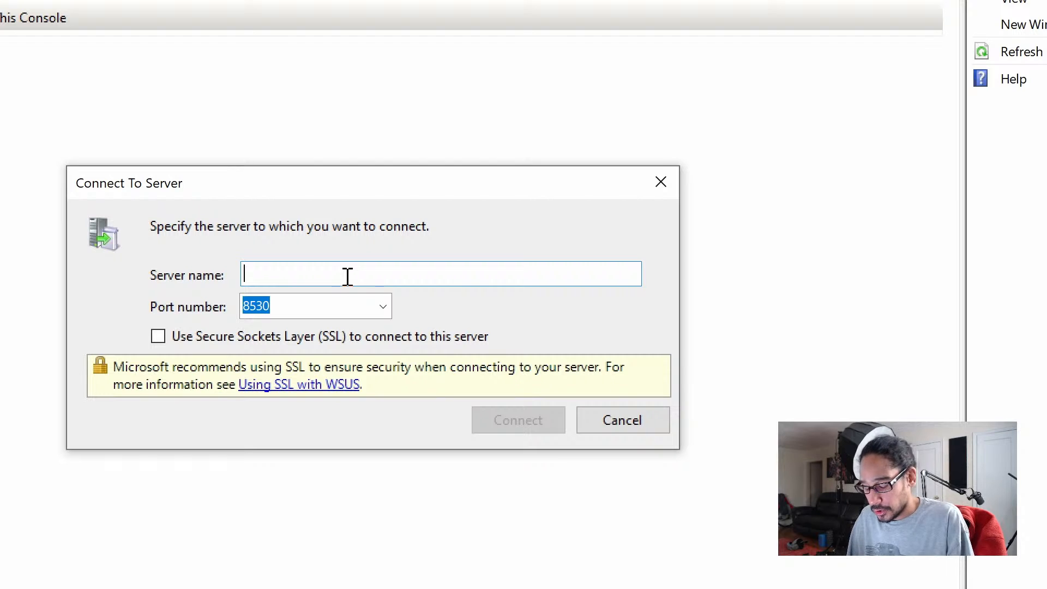
type("DC01")
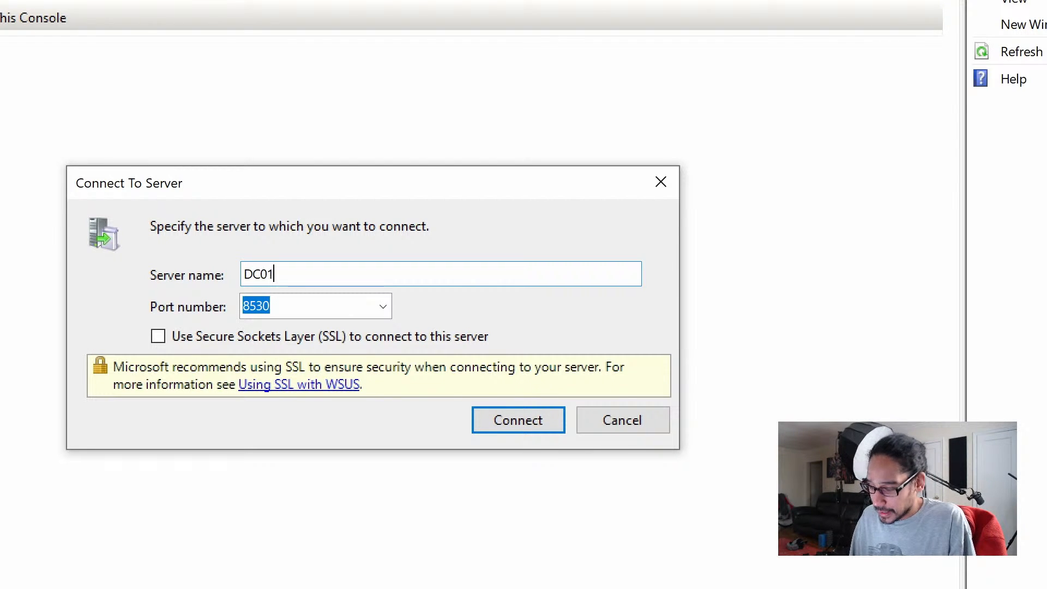
type(".BTNHD.EDU")
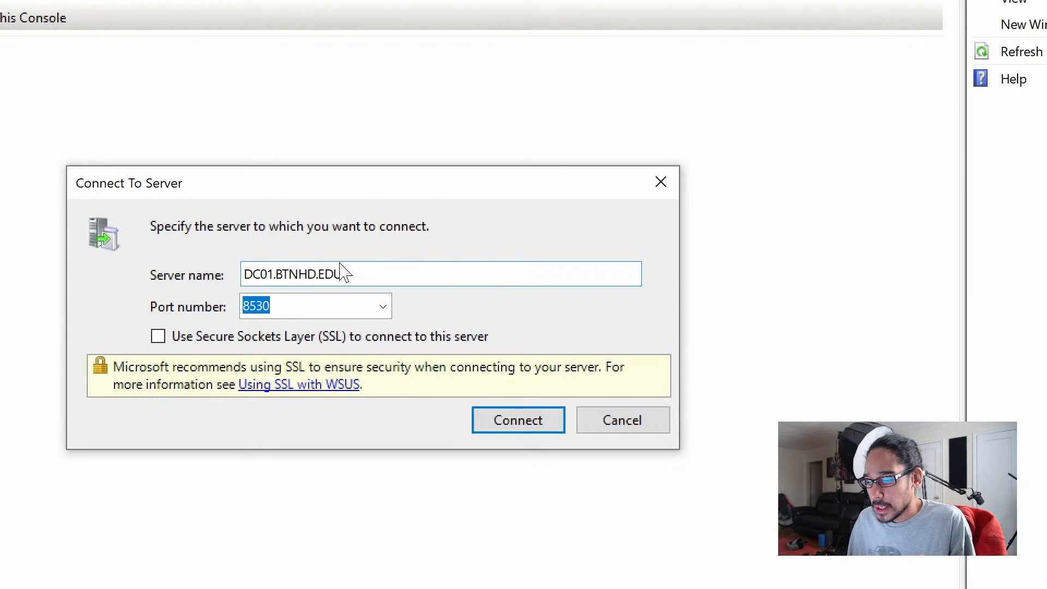
left_click(525, 426)
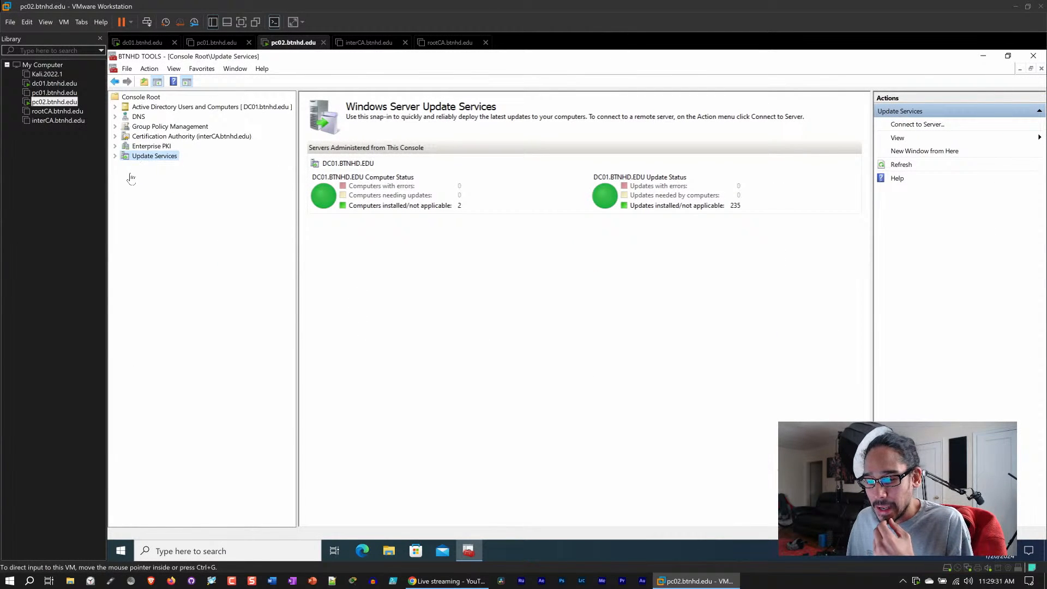
- Expand the DC01.BTNHD.EDU server and list All Updates with the status filter set to Any
left_click(116, 156)
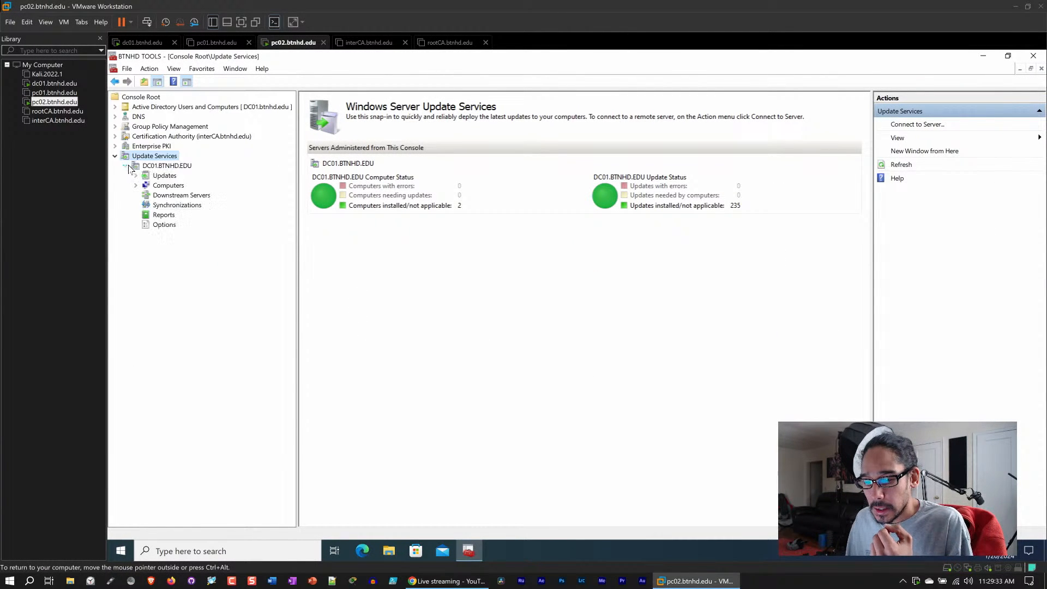
left_click(163, 176)
left_click(176, 186)
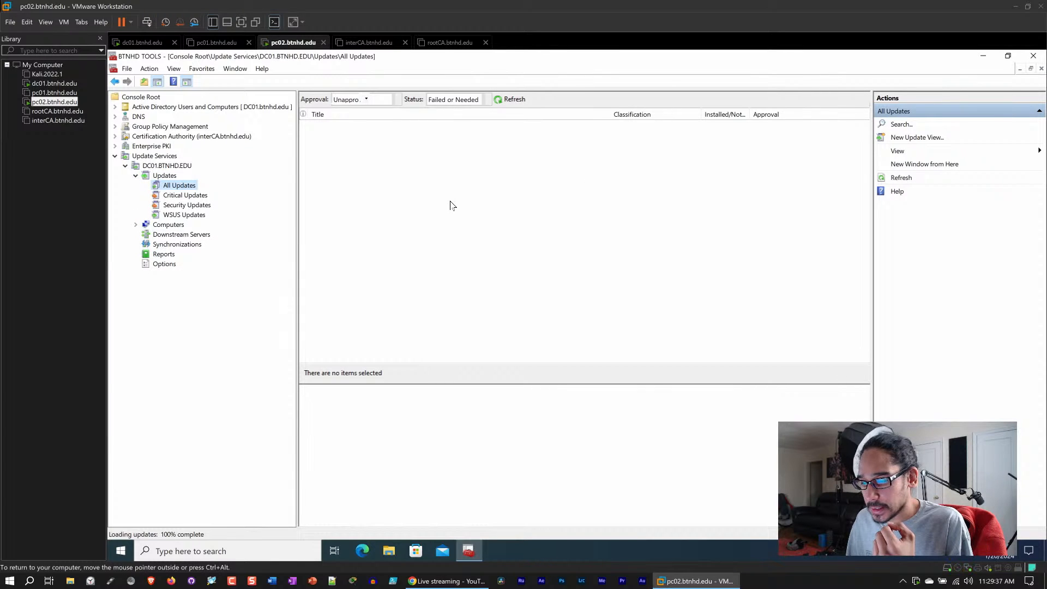
left_click(487, 99)
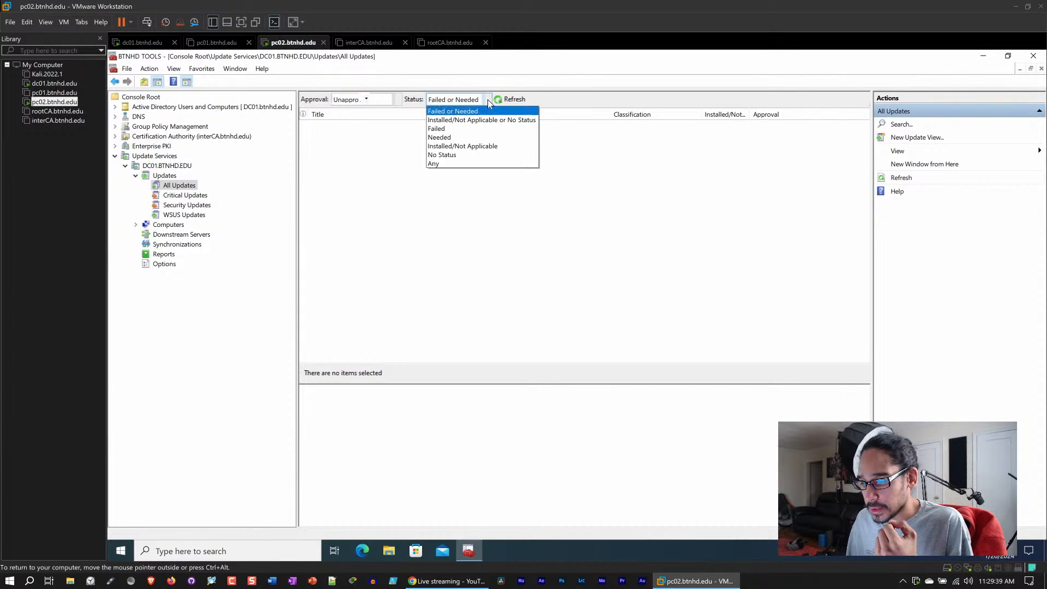
left_click(456, 164)
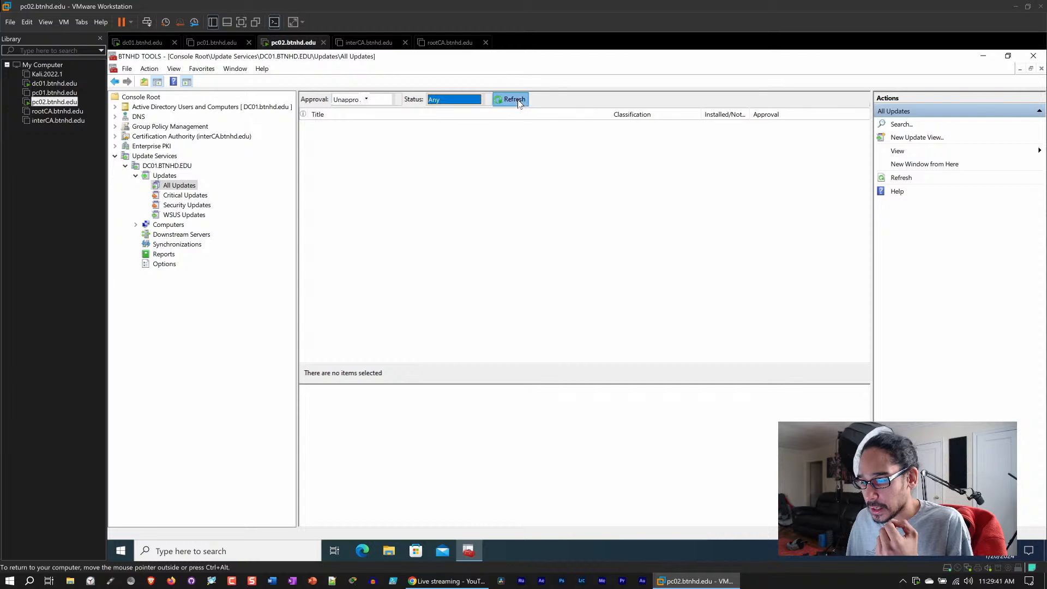
left_click(516, 99)
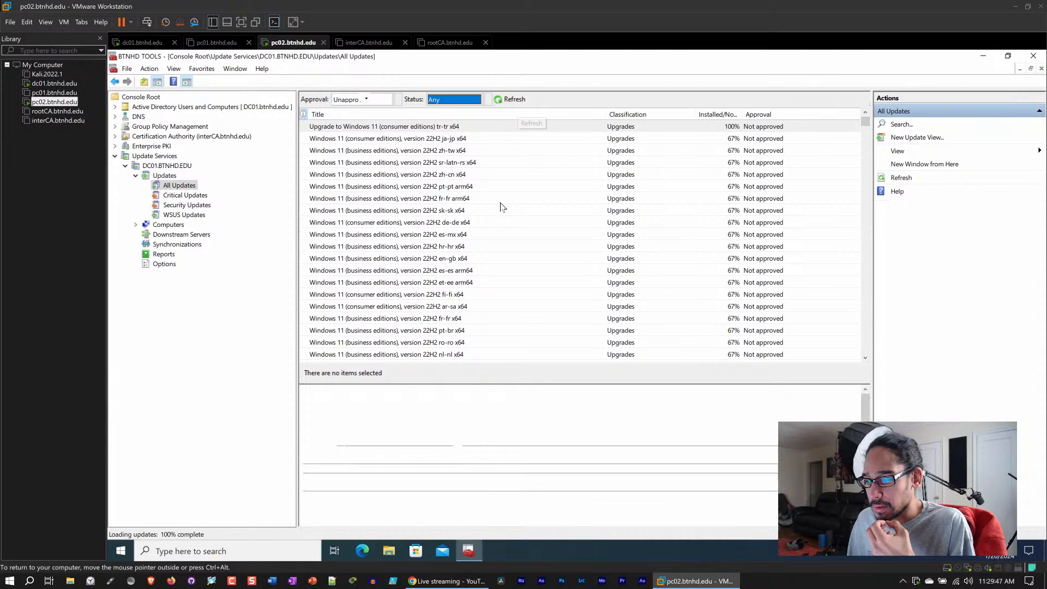
- Expand Computers and All Computers, then open the BTNHD WORKSTATIONS group
left_click(136, 225)
left_click(180, 236)
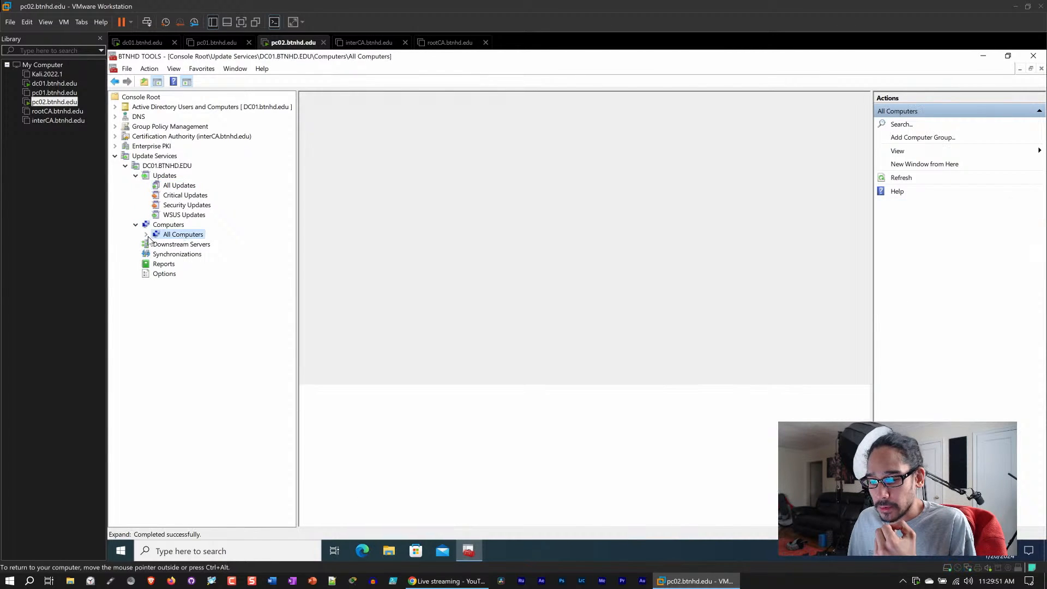
left_click(145, 235)
left_click(208, 254)
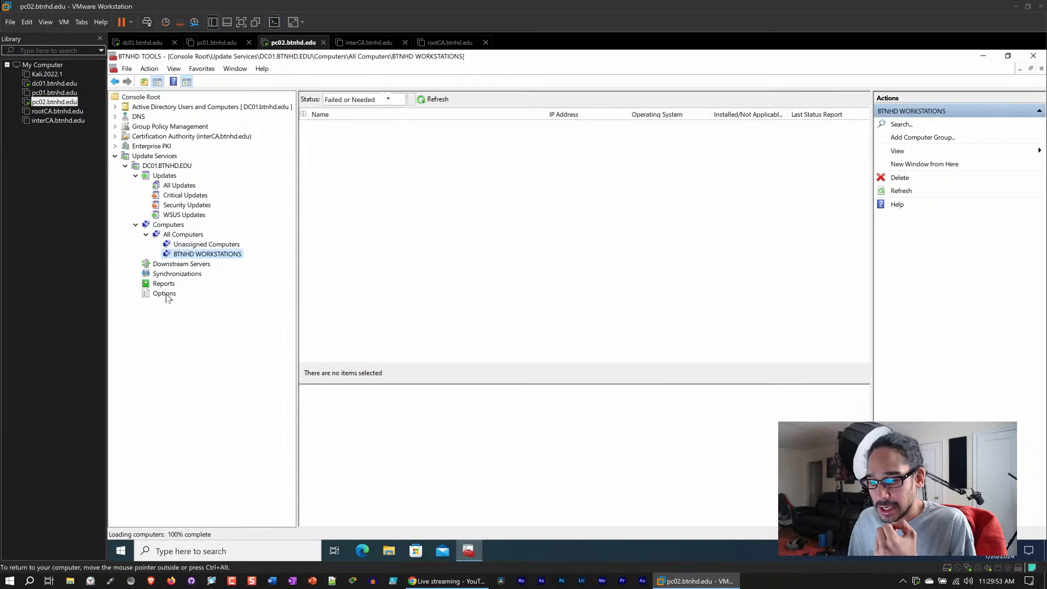
- Open the WSUS Options page and review the Computers group-assignment setting, then close it without changes
left_click(164, 293)
left_click(352, 287)
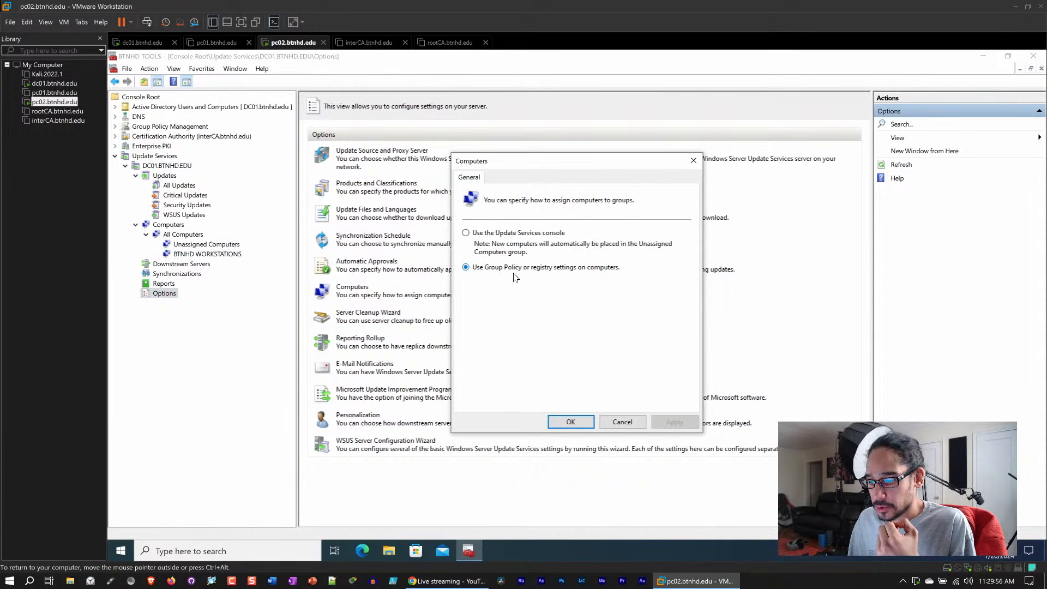
left_click(620, 423)
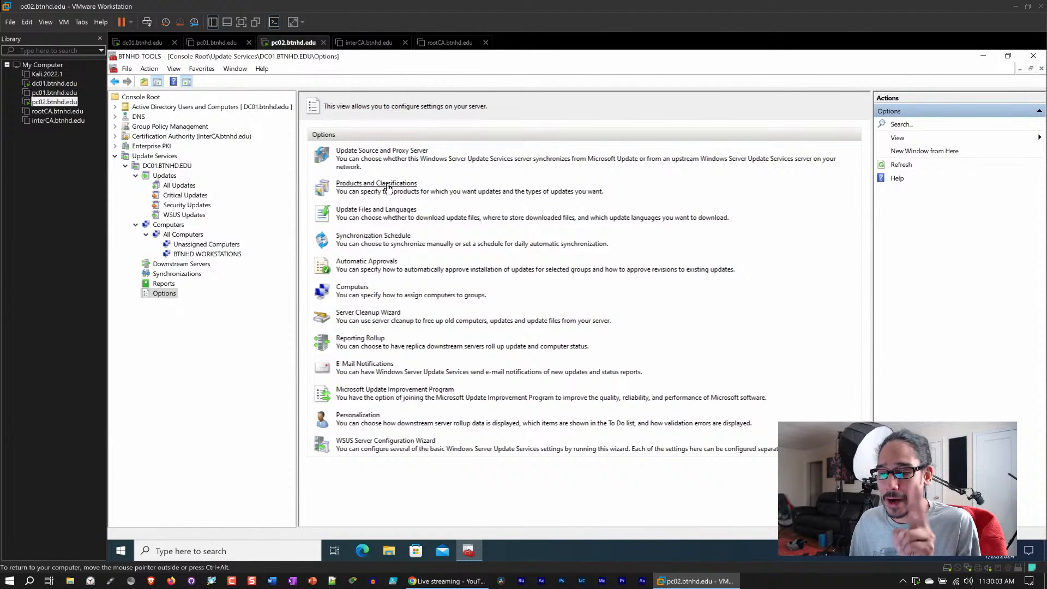
- Expand Group Policy Management through the btnhd.edu domain to list its Group Policy Objects
left_click(115, 126)
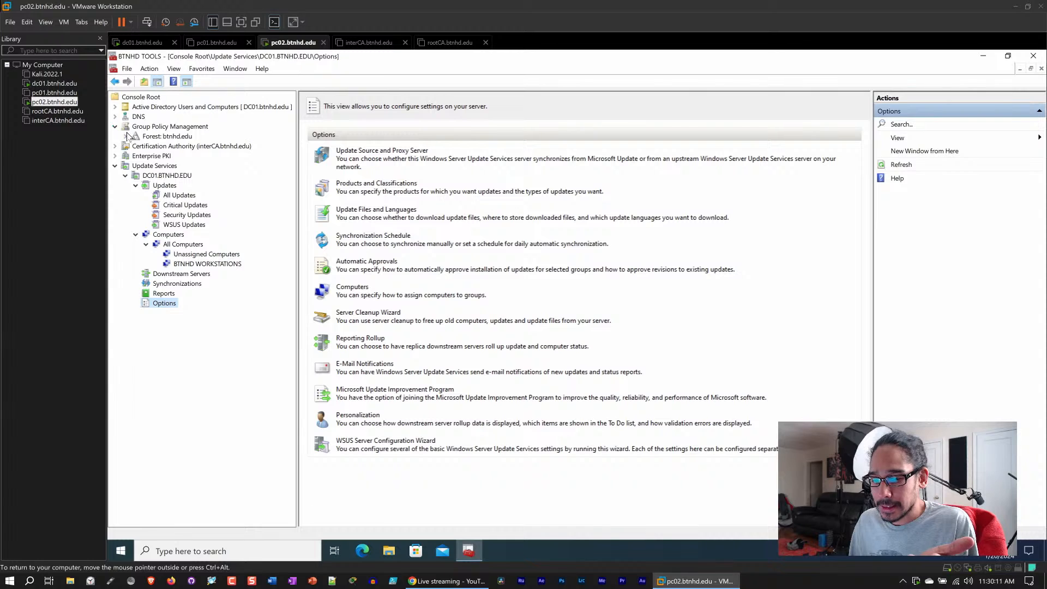
left_click(126, 136)
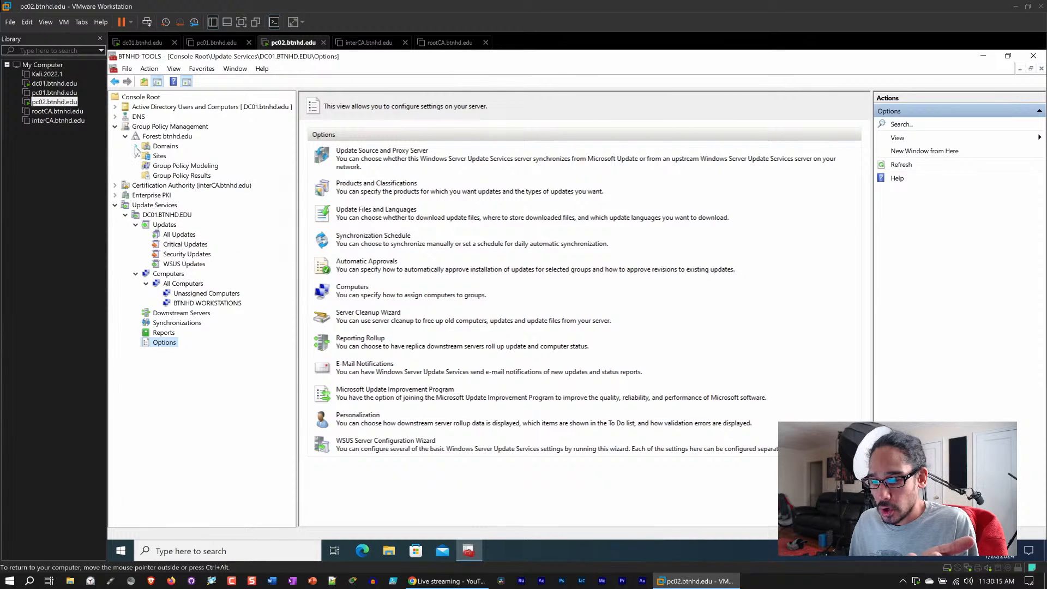
left_click(136, 146)
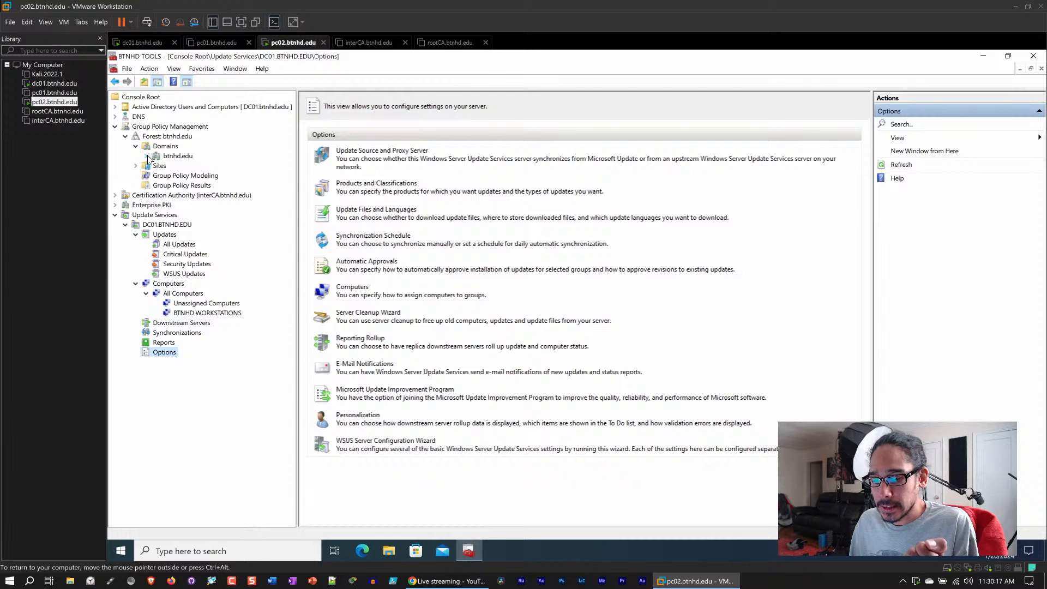
left_click(147, 156)
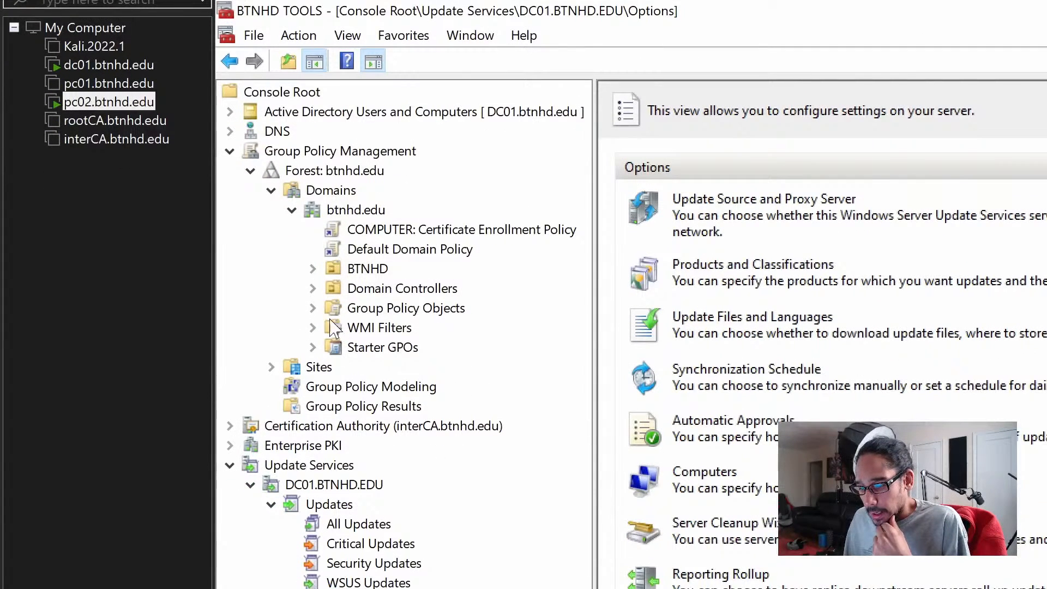
left_click(312, 309)
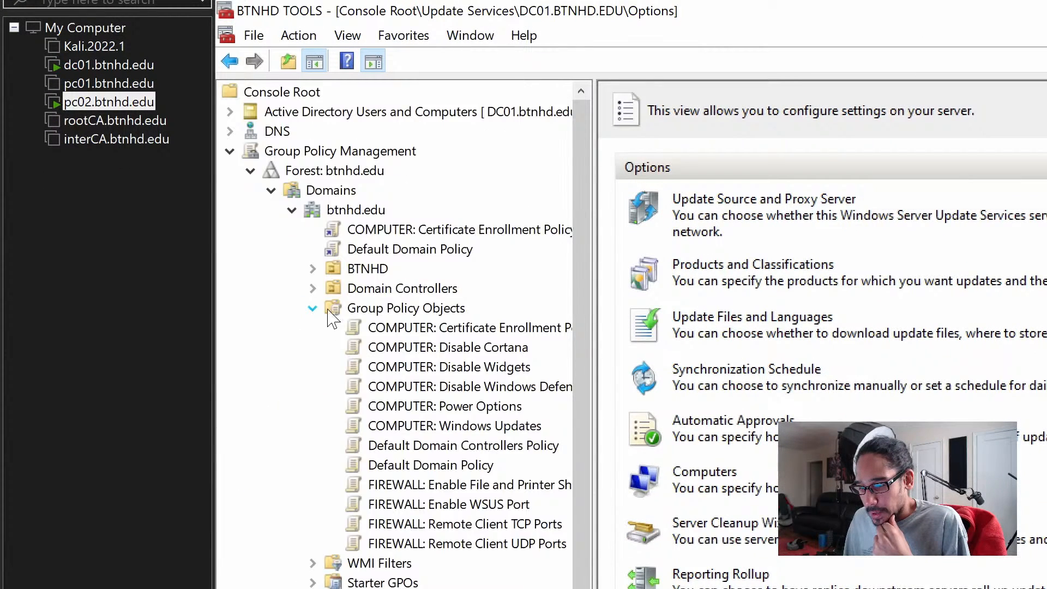
left_click_drag(596, 313, 720, 306)
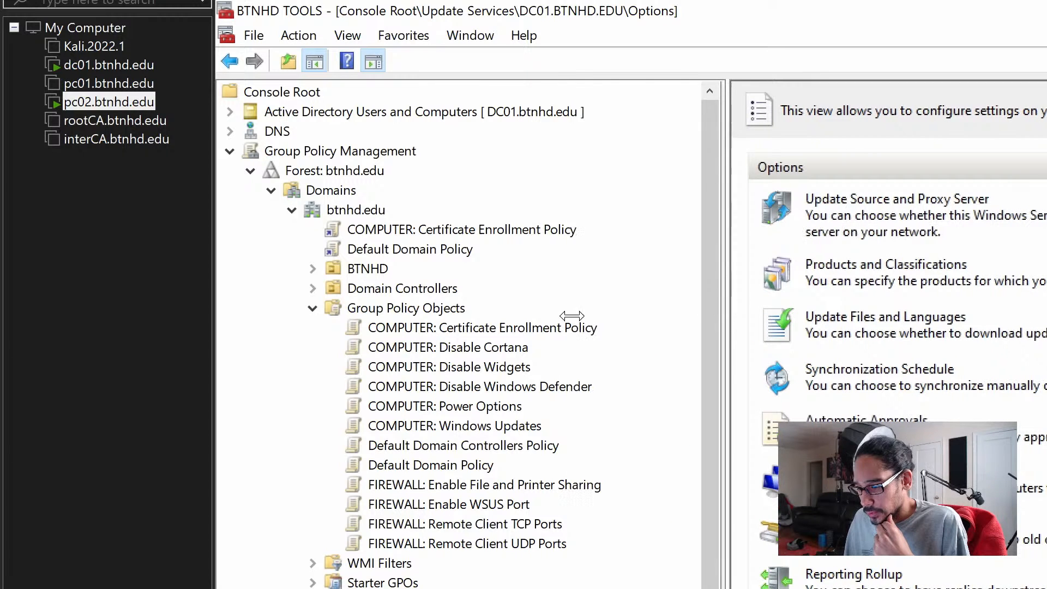
scroll(559, 330, "down", 1)
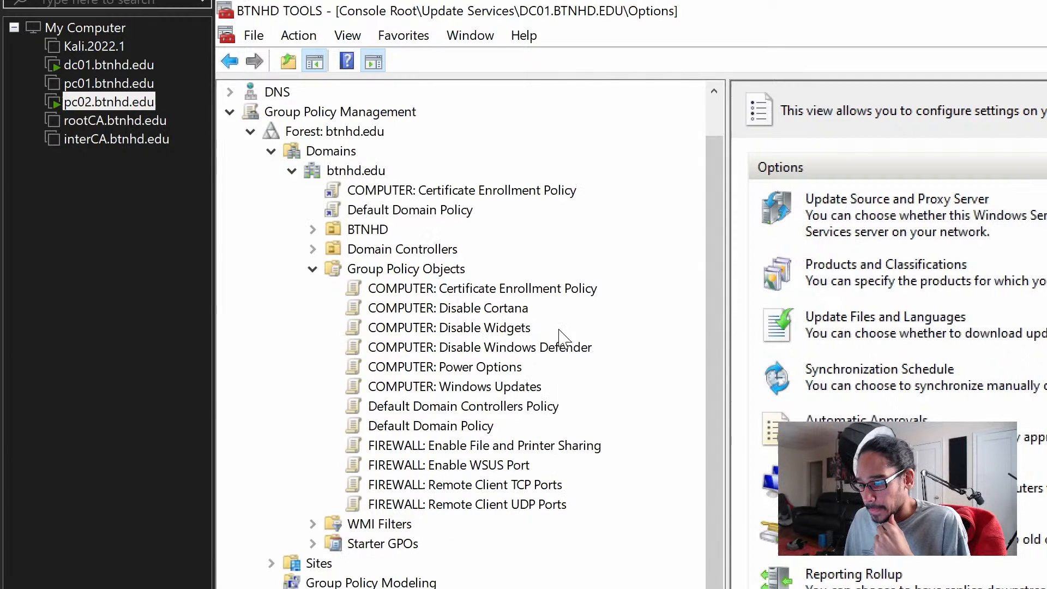
- Expand the BTNHD OU, select its COMPUTER: Windows Updates GPO link, suppress the link notice, and open the Settings report
left_click(479, 388)
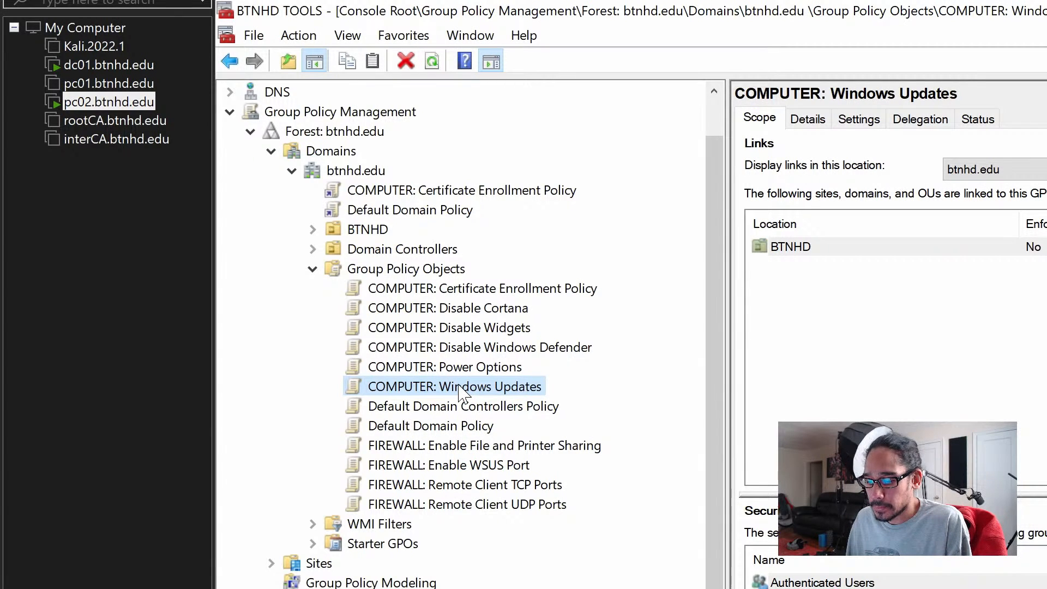
left_click(446, 467)
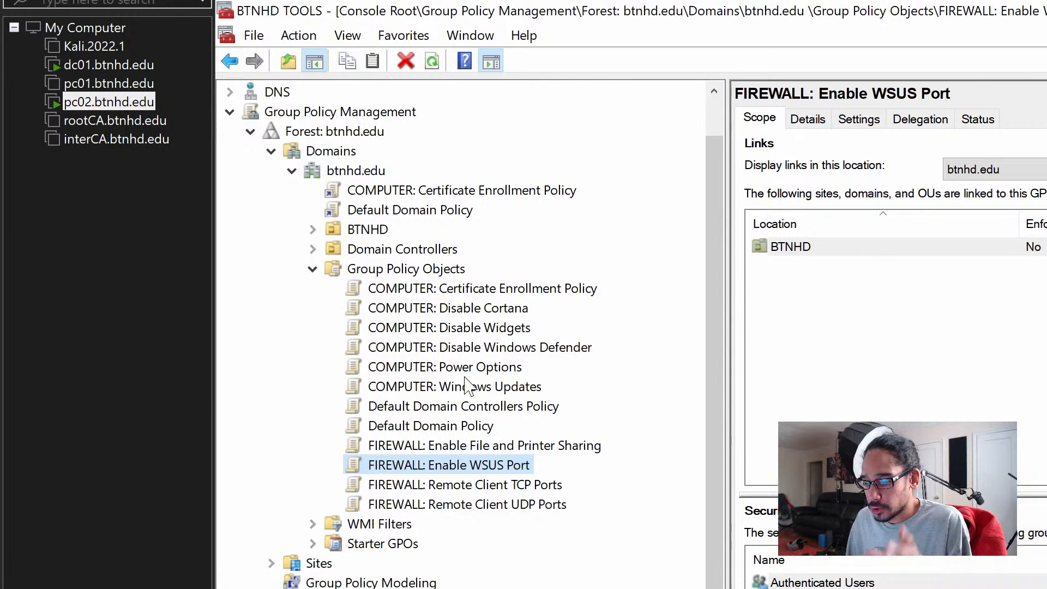
left_click(314, 231)
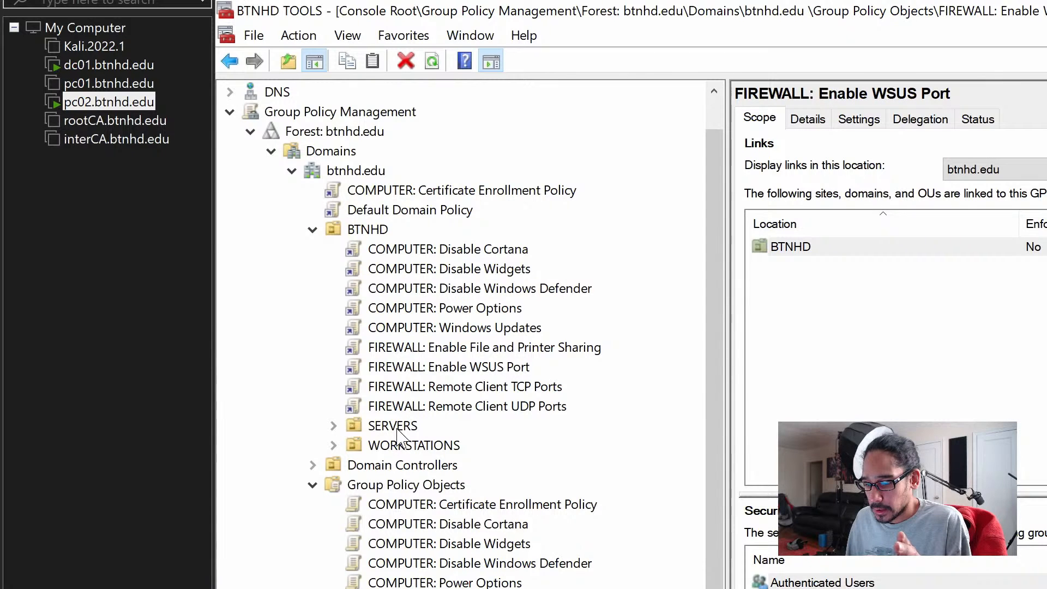
left_click(469, 328)
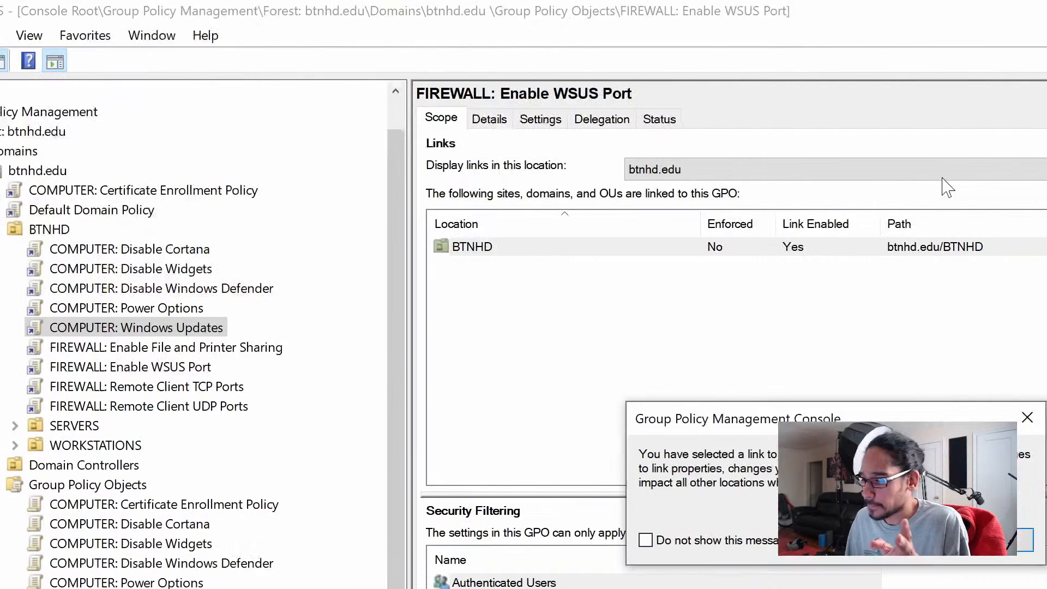
left_click(667, 541)
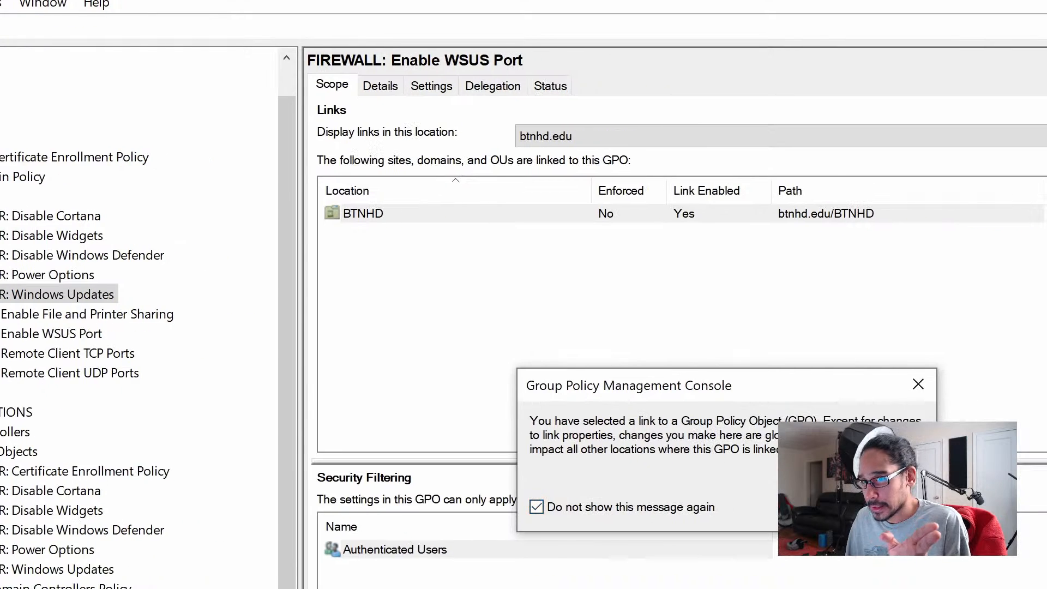
left_click(886, 507)
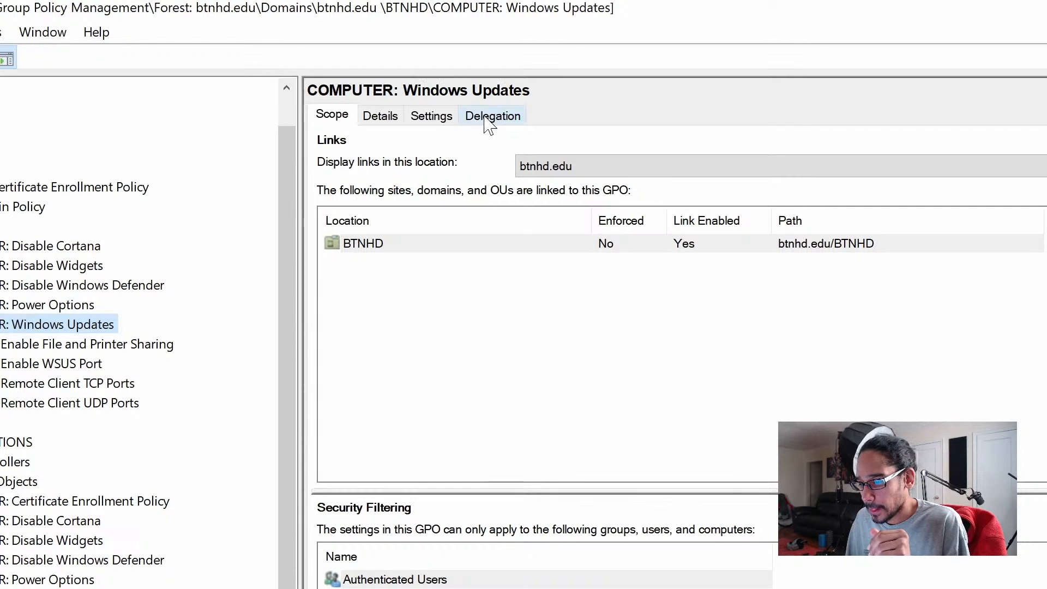
left_click(441, 119)
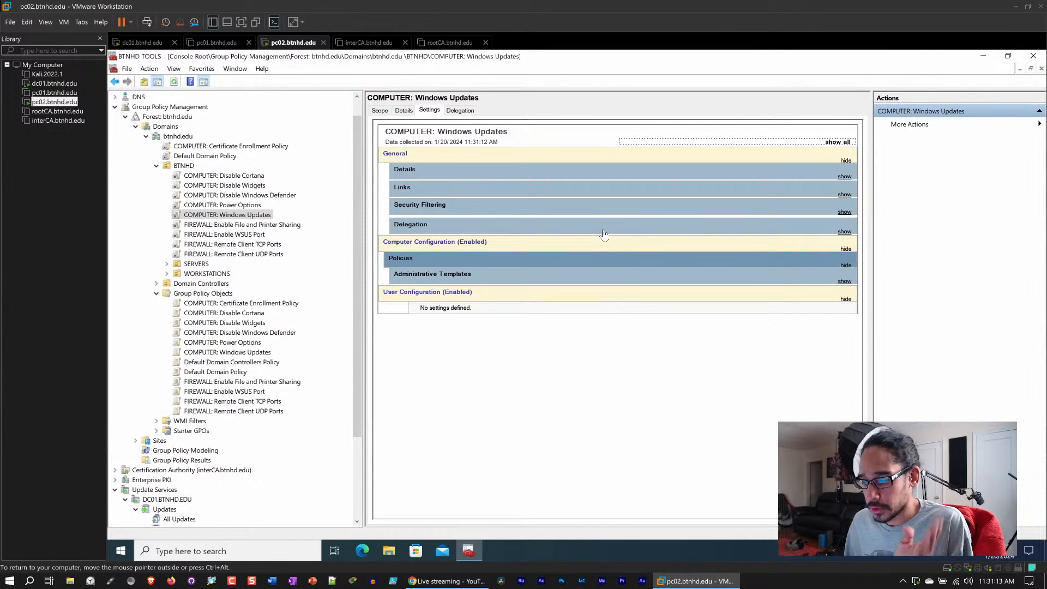
- Show all sections of the COMPUTER: Windows Updates settings report and scroll through its automatic update policies
left_click(204, 82)
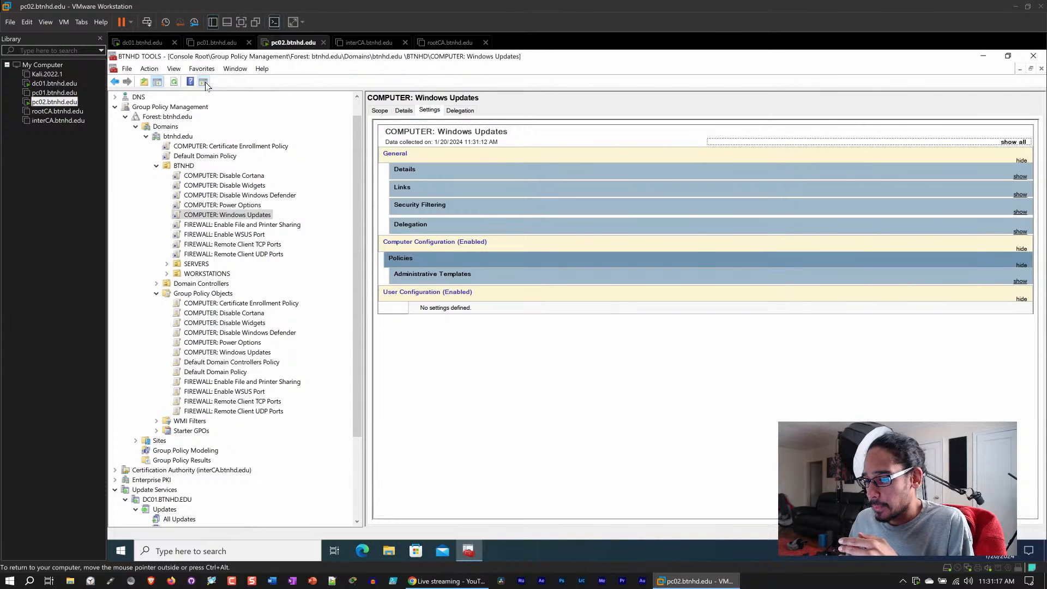
left_click(1013, 143)
scroll(783, 250, "down", 3)
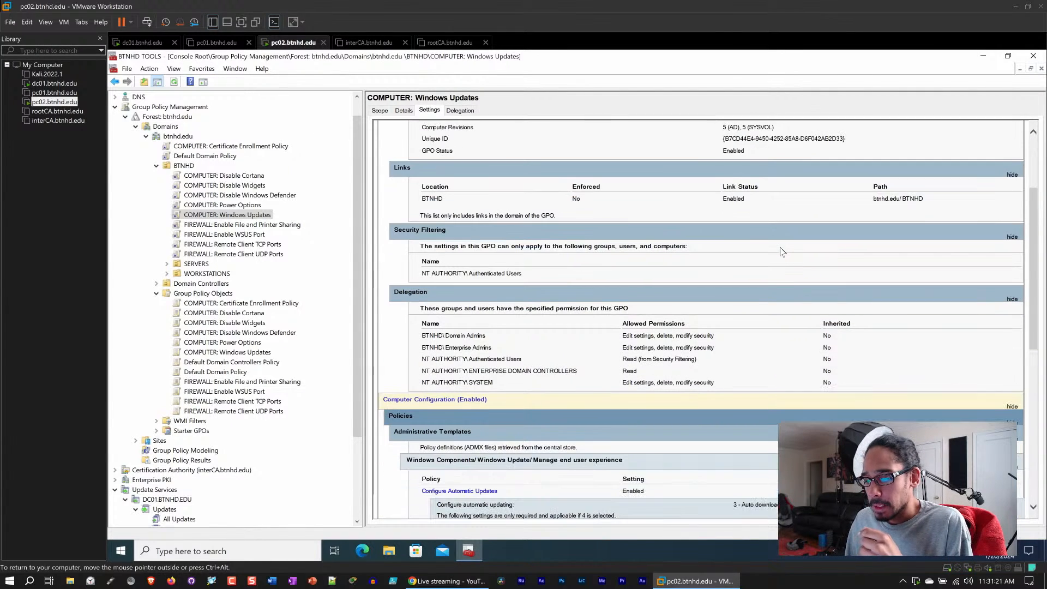
scroll(783, 252, "down", 3)
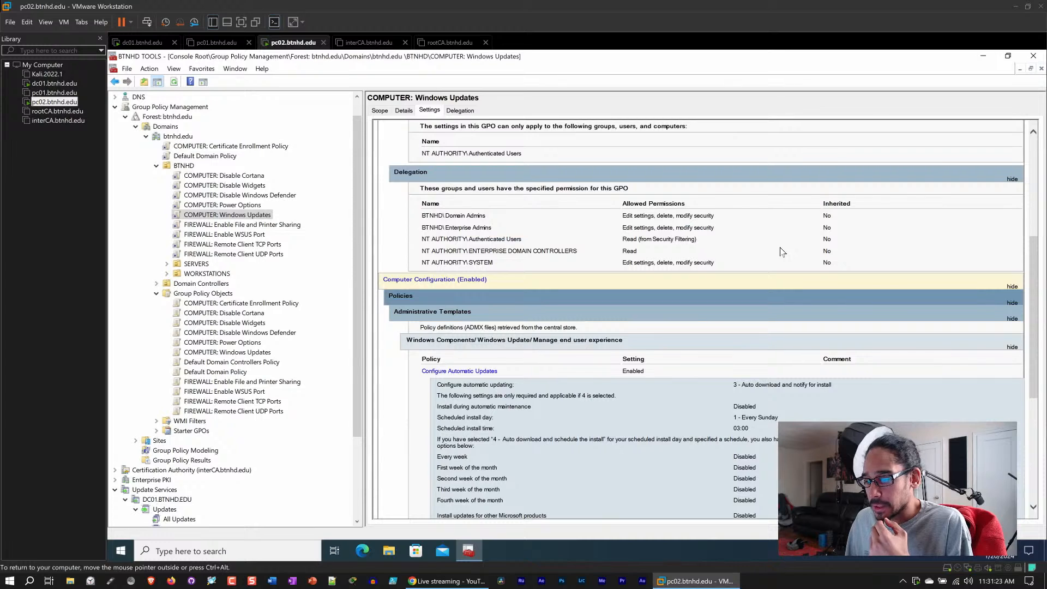
scroll(782, 251, "down", 2)
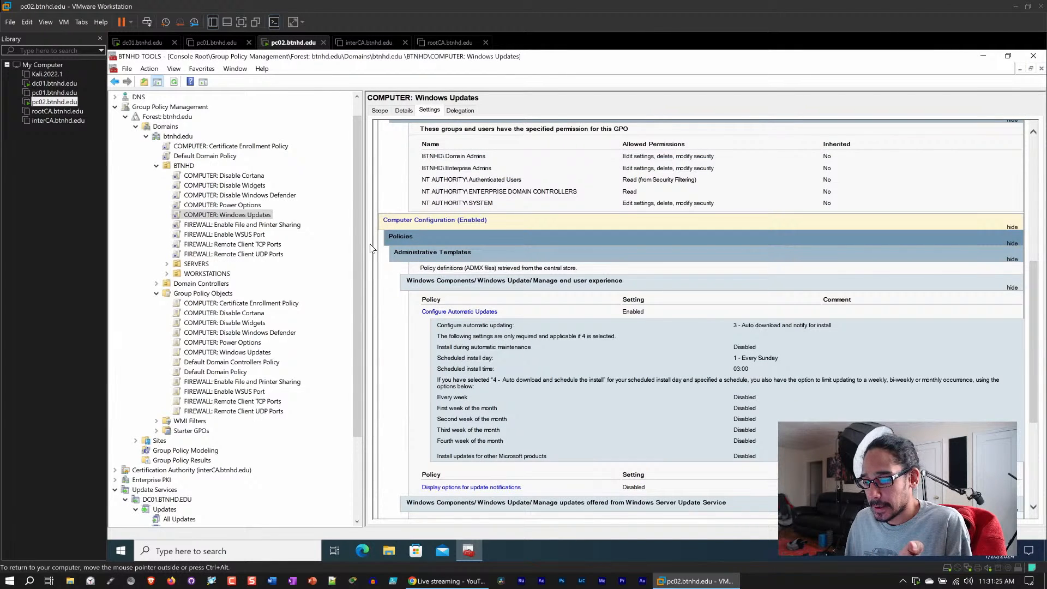
left_click_drag(364, 239, 316, 239)
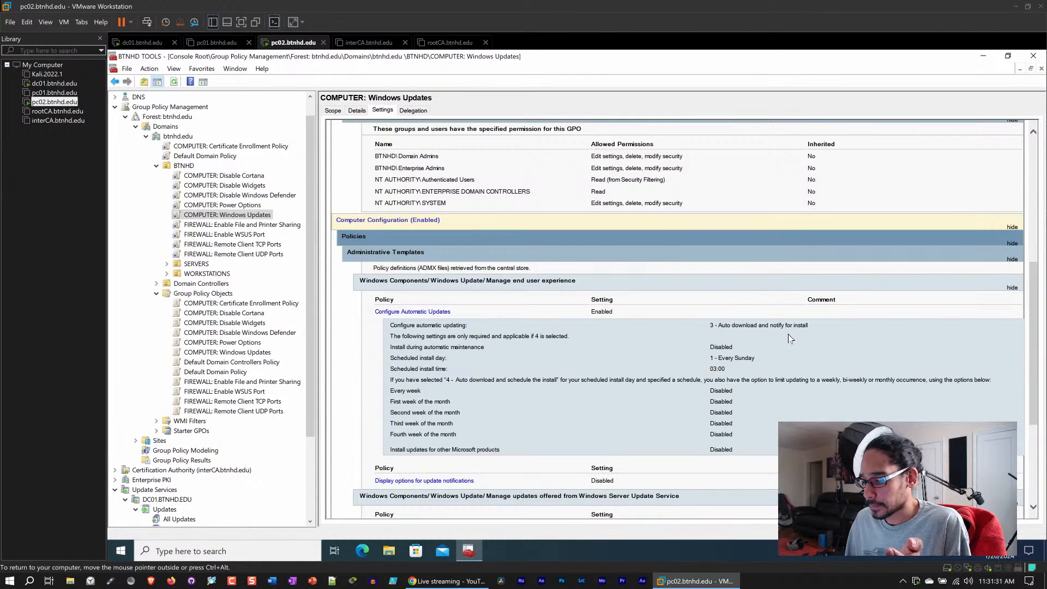
scroll(789, 338, "down", 5)
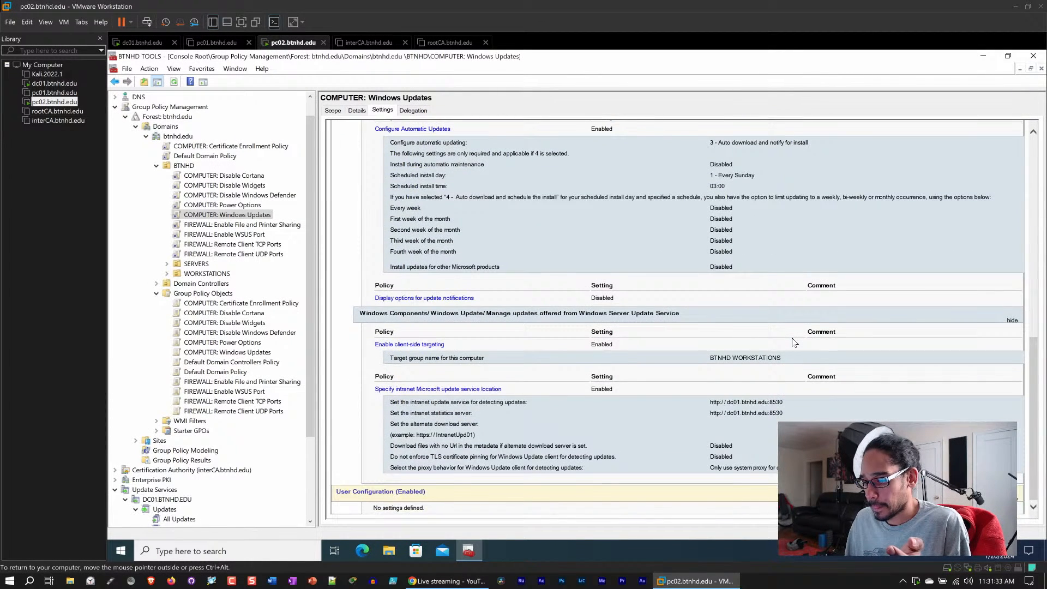
- Examine the client-side targeting group and intranet update service location in the Windows Updates GPO report
scroll(791, 343, "up", 3)
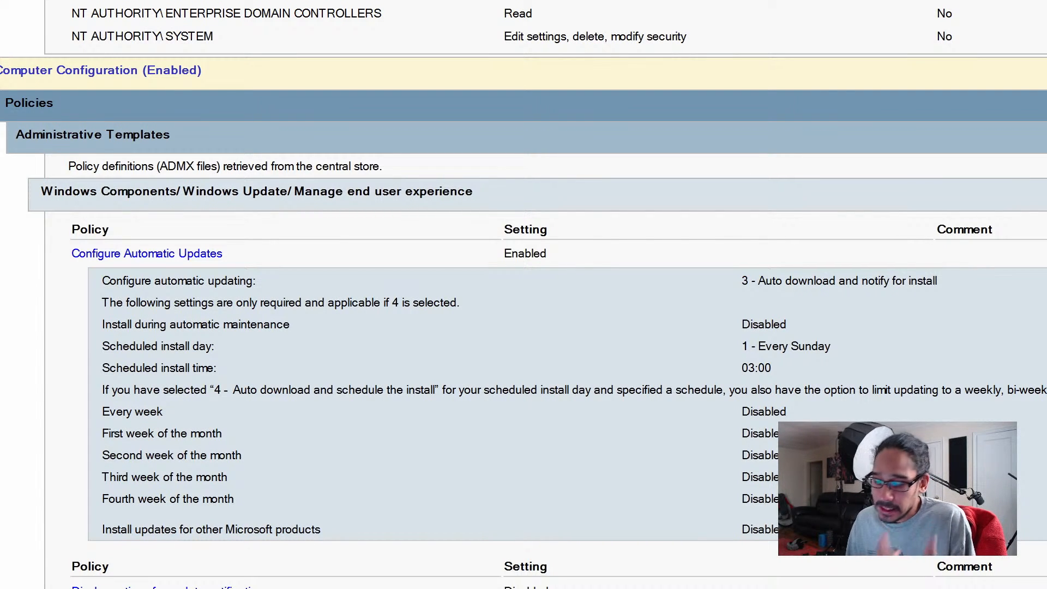
scroll(524, 294, "down", 1)
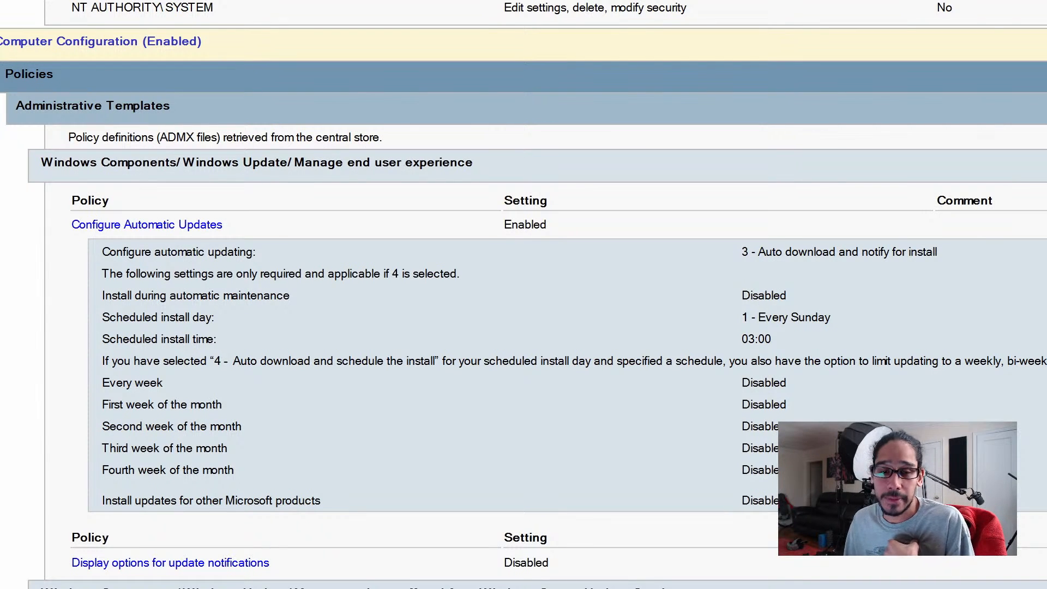
scroll(772, 523, "down", 3)
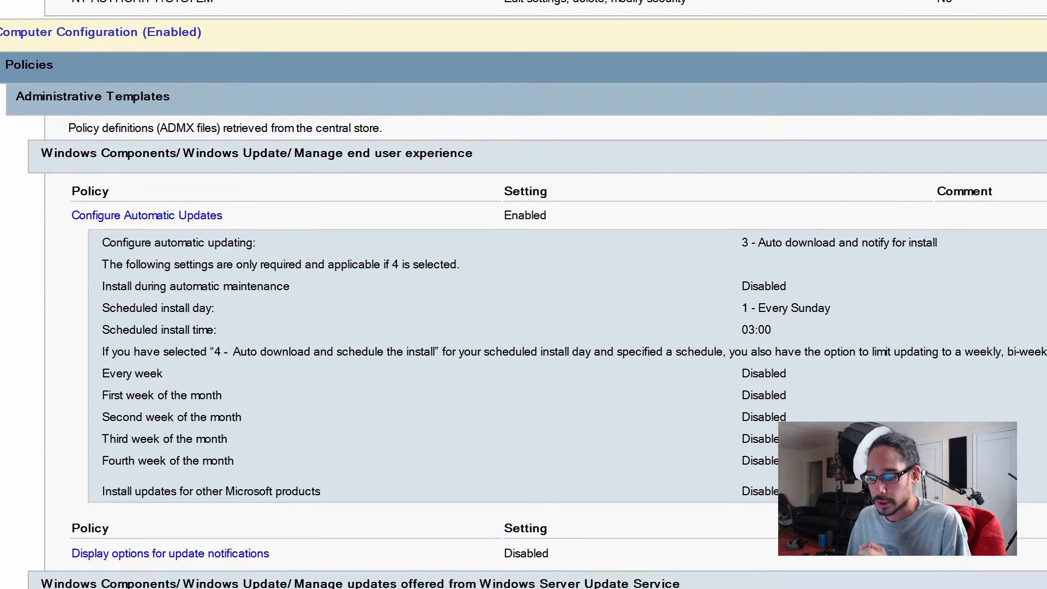
scroll(772, 524, "down", 3)
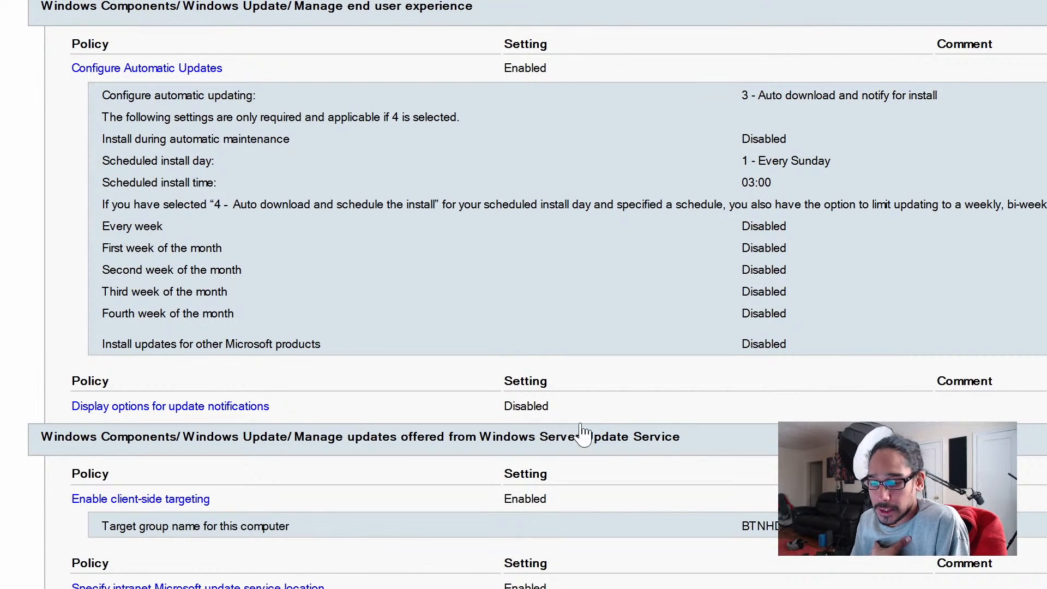
scroll(521, 402, "down", 2)
scroll(521, 402, "down", 2)
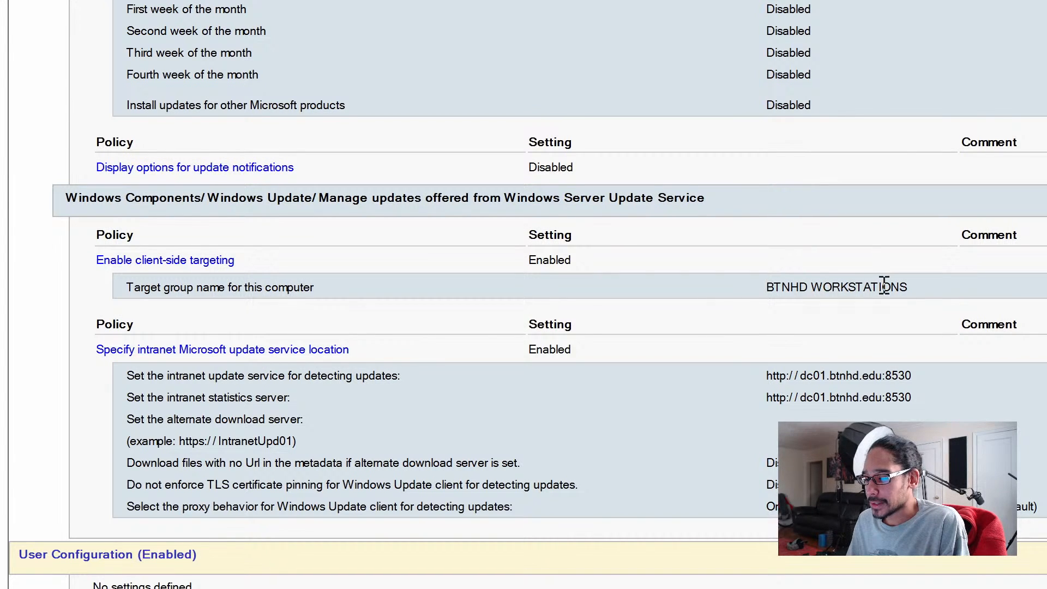
left_click_drag(918, 293, 765, 298)
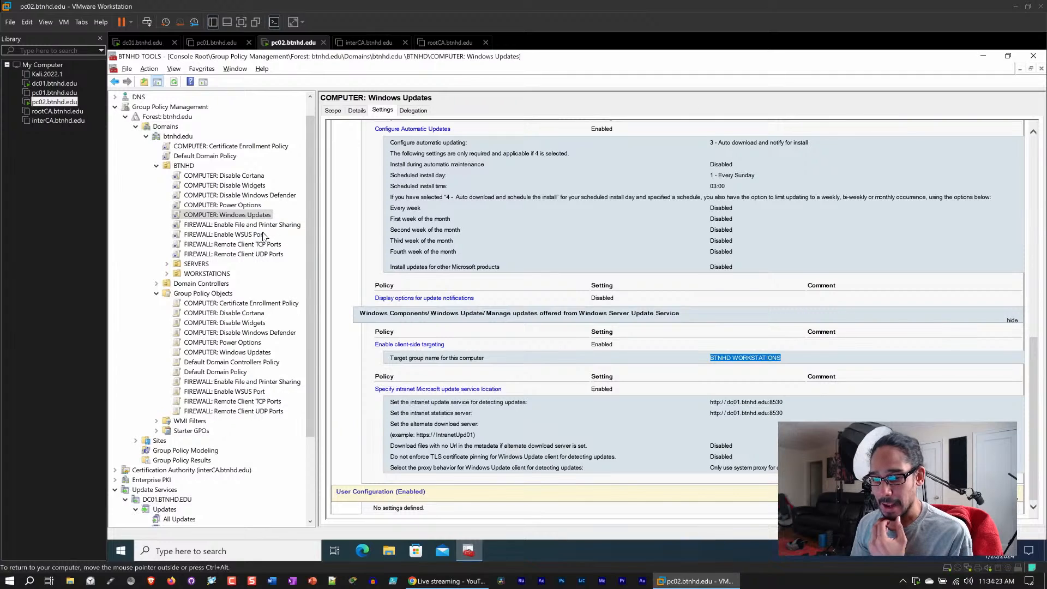
- Open the FIREWALL: Enable WSUS Port GPO settings, show all sections, and review its WSUS Port 8530 inbound rule
left_click(255, 237)
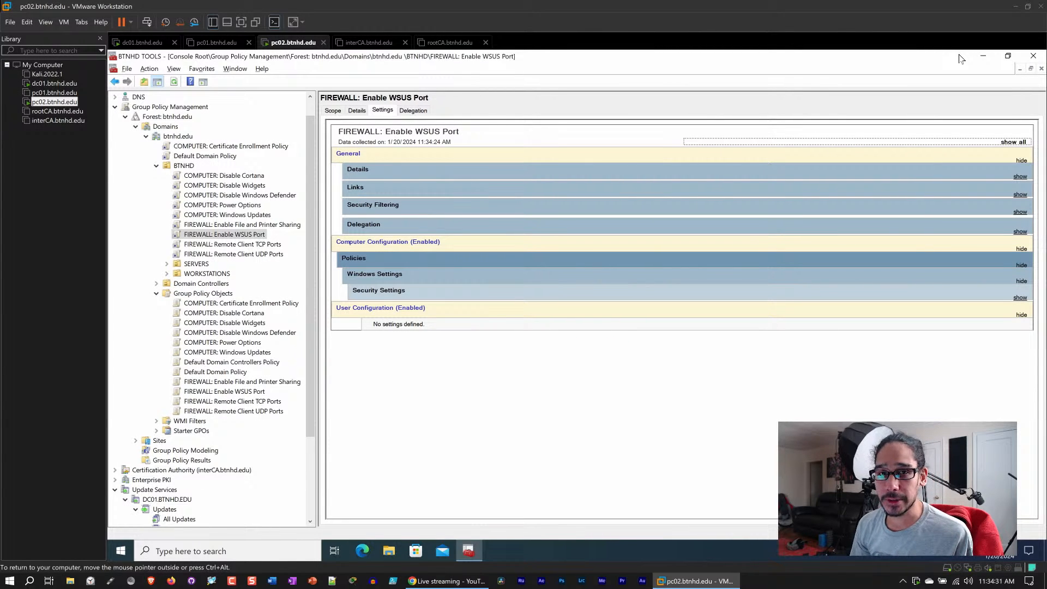
left_click(1013, 142)
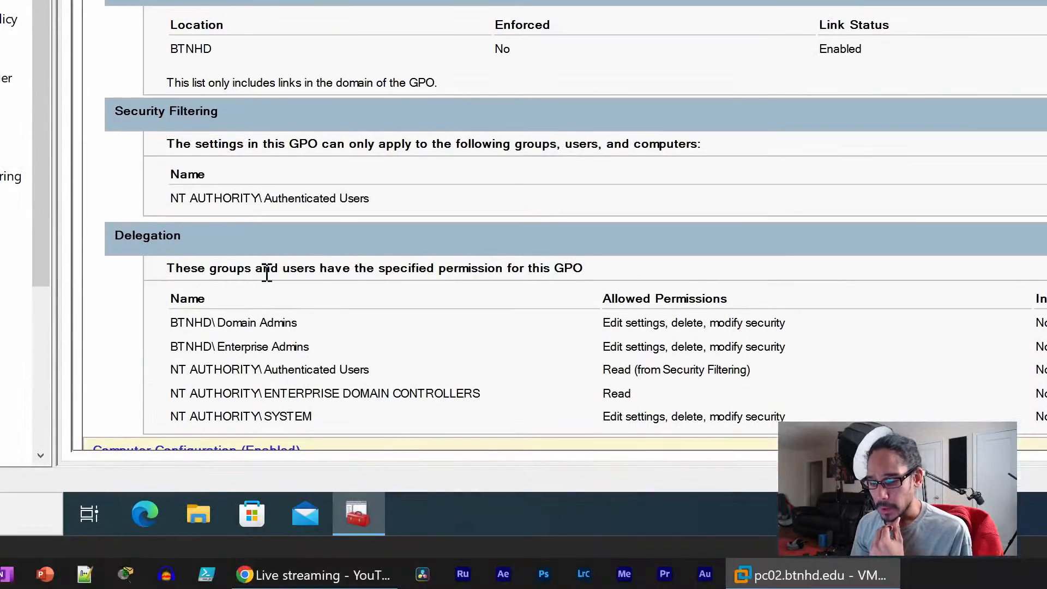
scroll(267, 273, "down", 5)
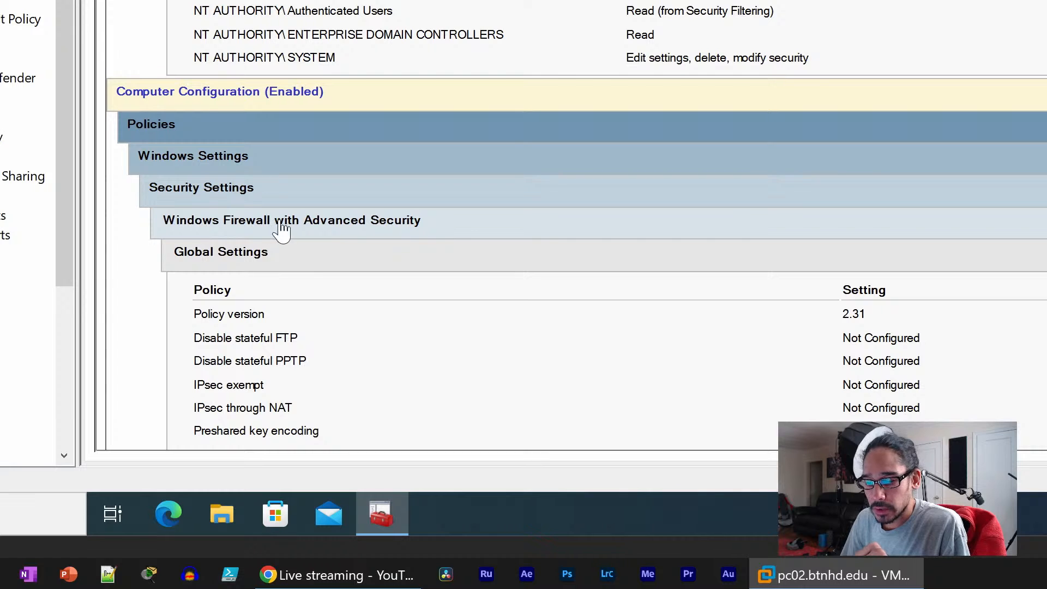
scroll(417, 235, "down", 2)
scroll(417, 238, "down", 2)
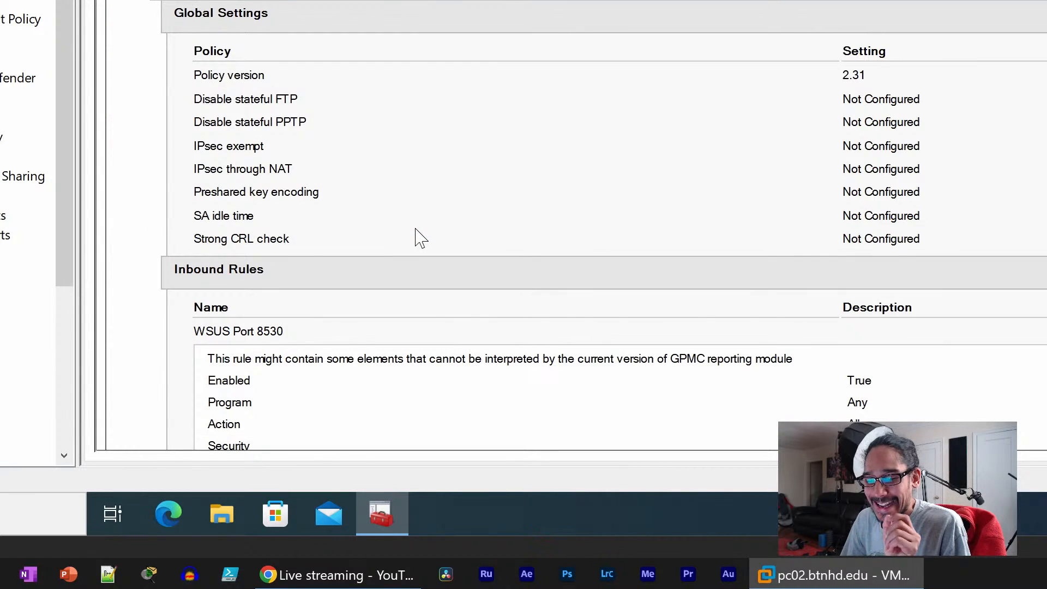
scroll(418, 237, "down", 2)
scroll(468, 217, "down", 2)
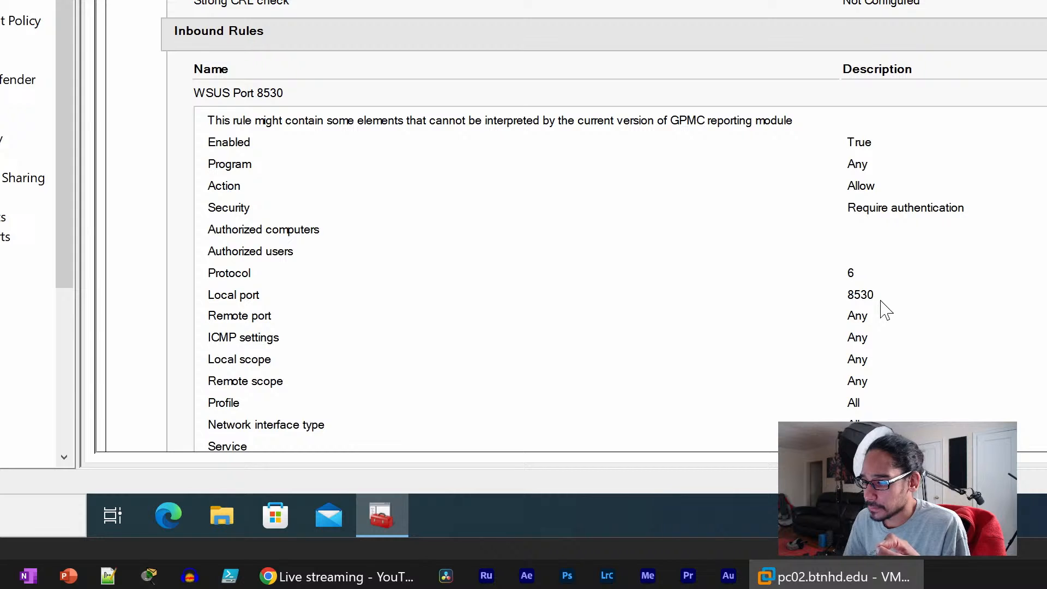
scroll(884, 310, "down", 2)
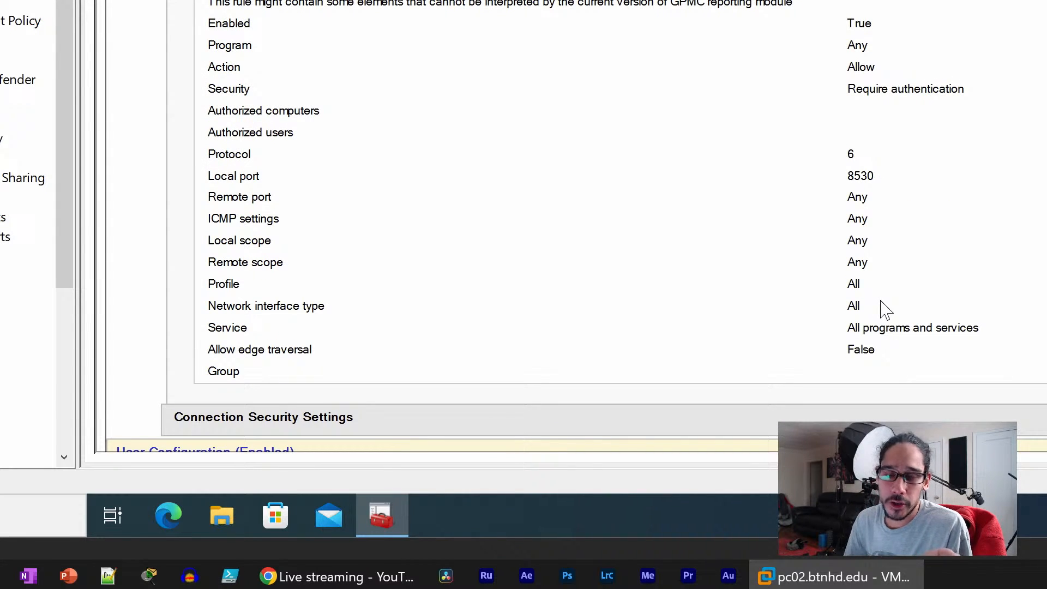
scroll(884, 308, "down", 1)
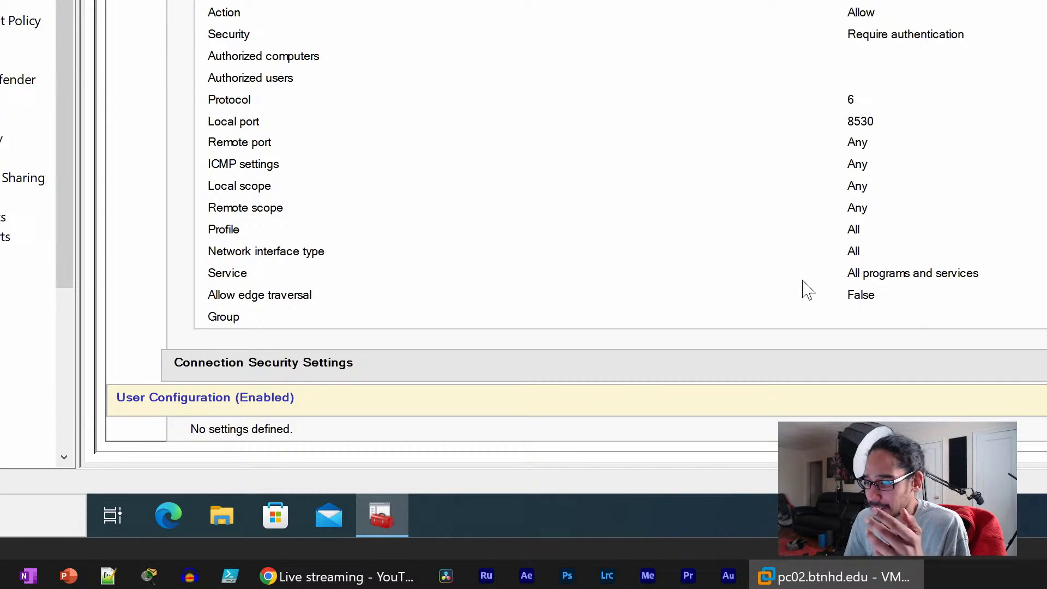
scroll(731, 247, "up", 15)
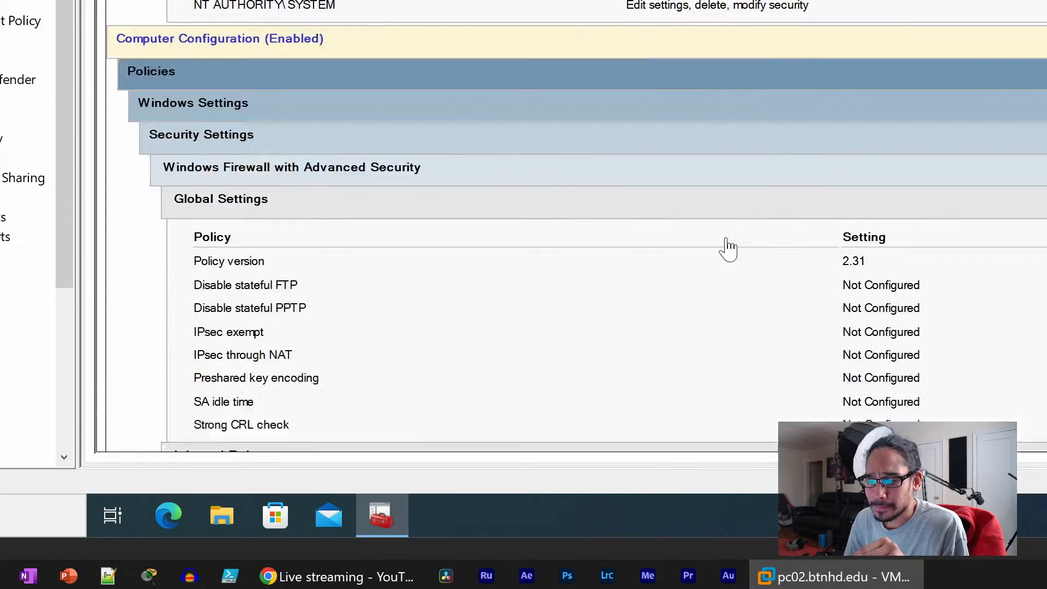
scroll(725, 246, "up", 5)
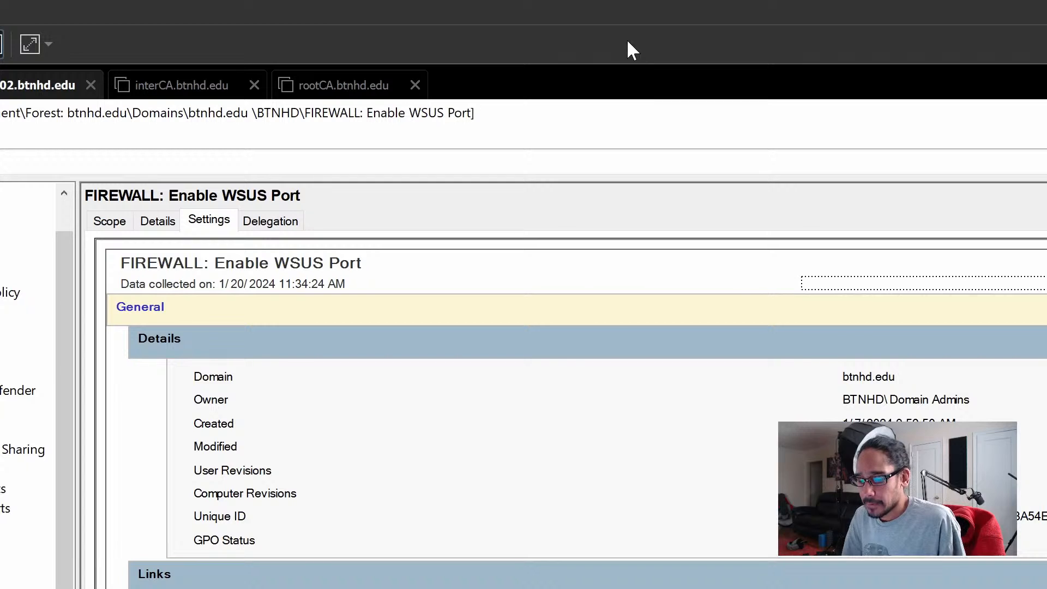
key("ctrl+r")
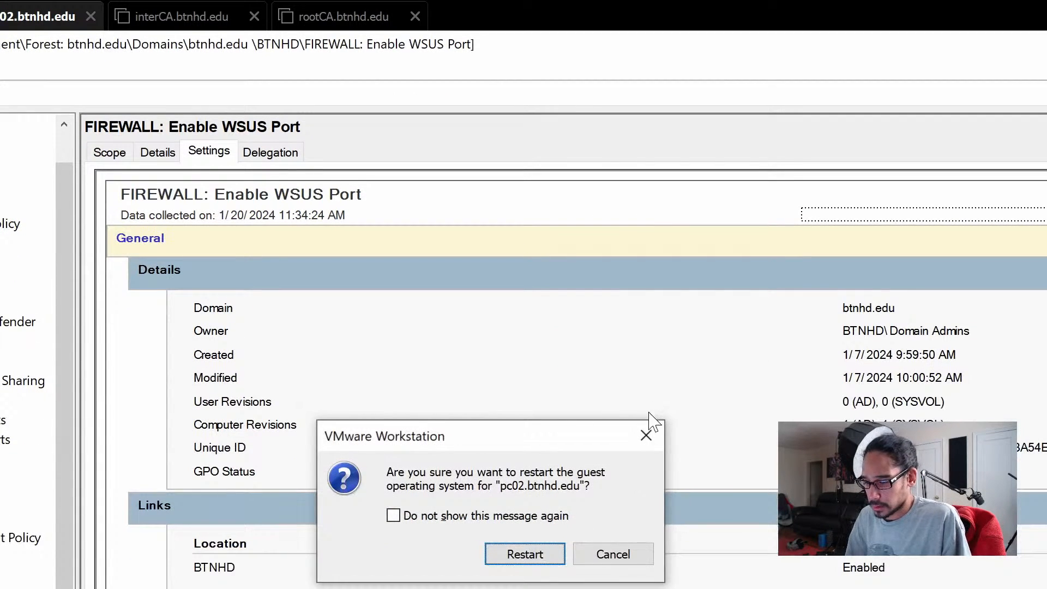
left_click(647, 436)
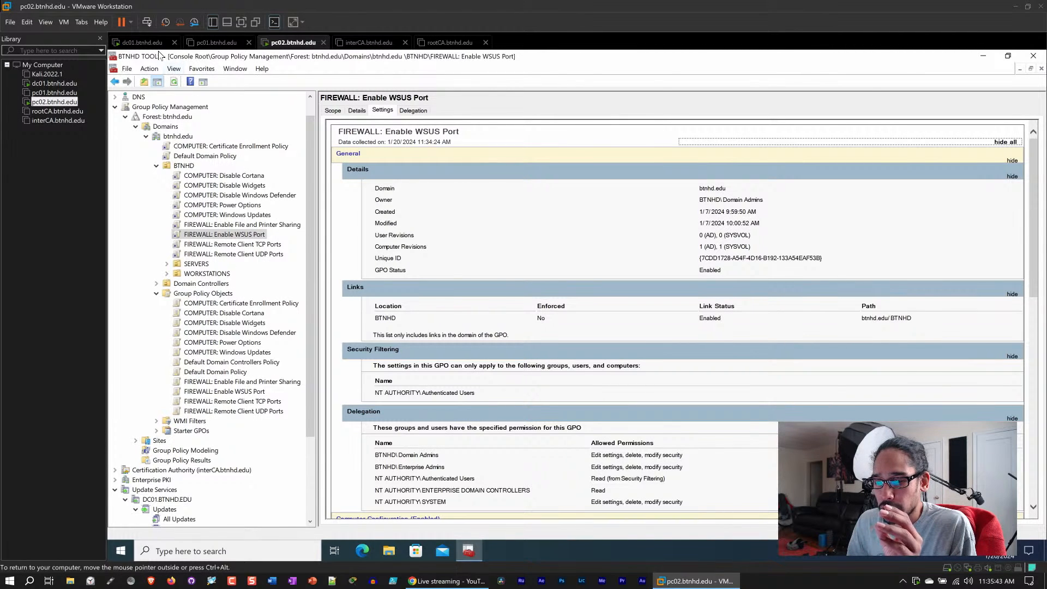
- List the computers in the WSUS BTNHD WORKSTATIONS group with the status filter set to Any, and select pc02.btnhd.edu
scroll(216, 352, "down", 4)
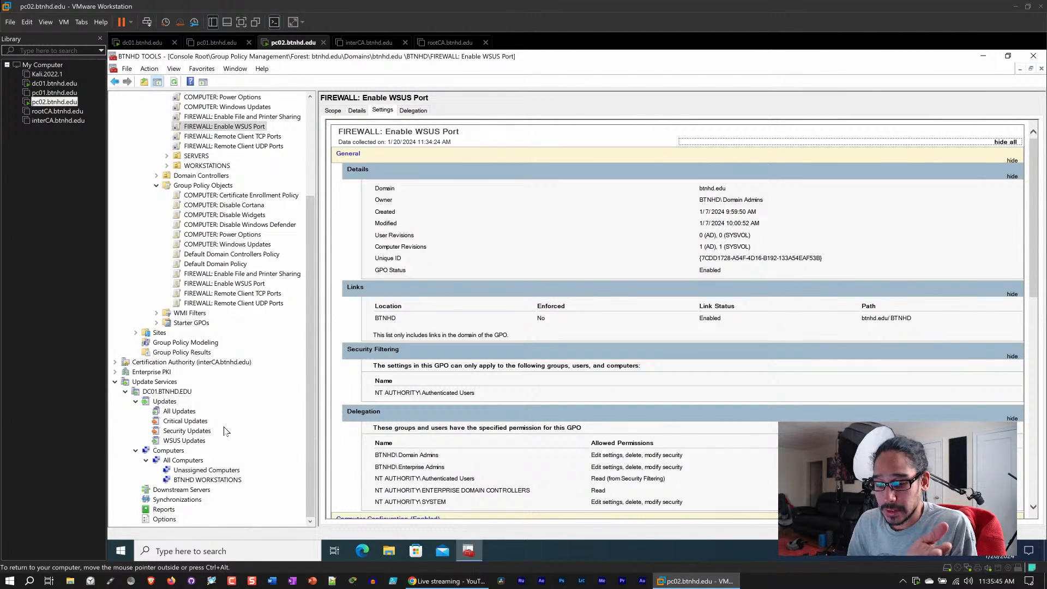
left_click(216, 479)
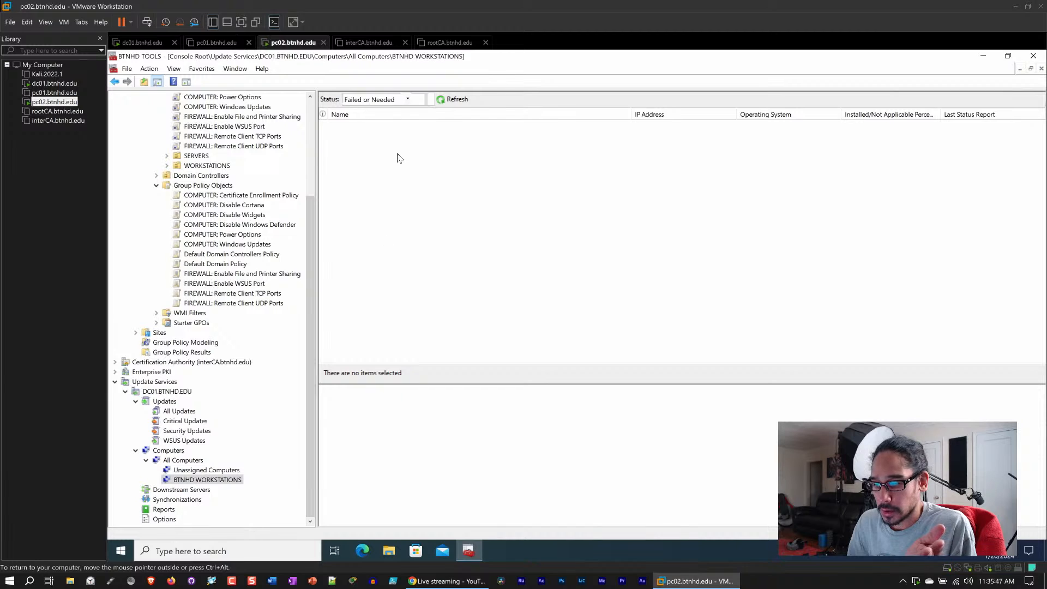
left_click(408, 99)
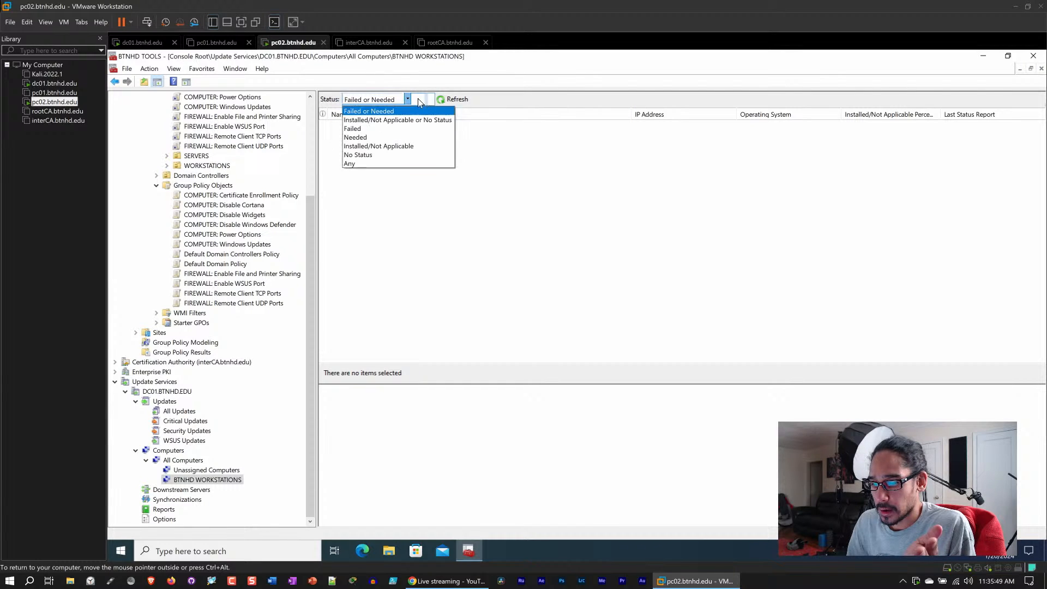
left_click(383, 163)
left_click(457, 100)
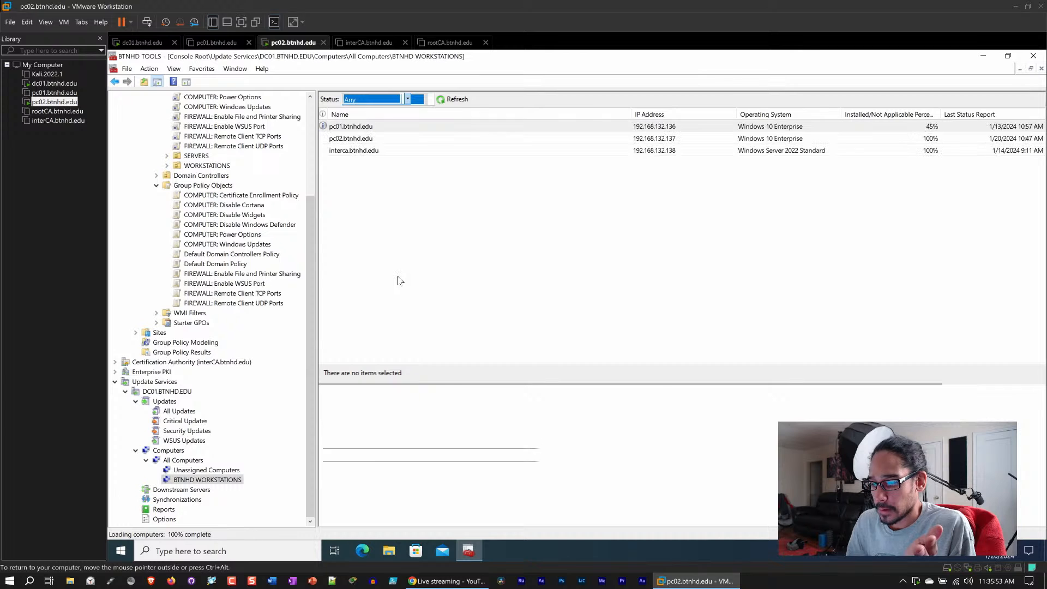
left_click(353, 144)
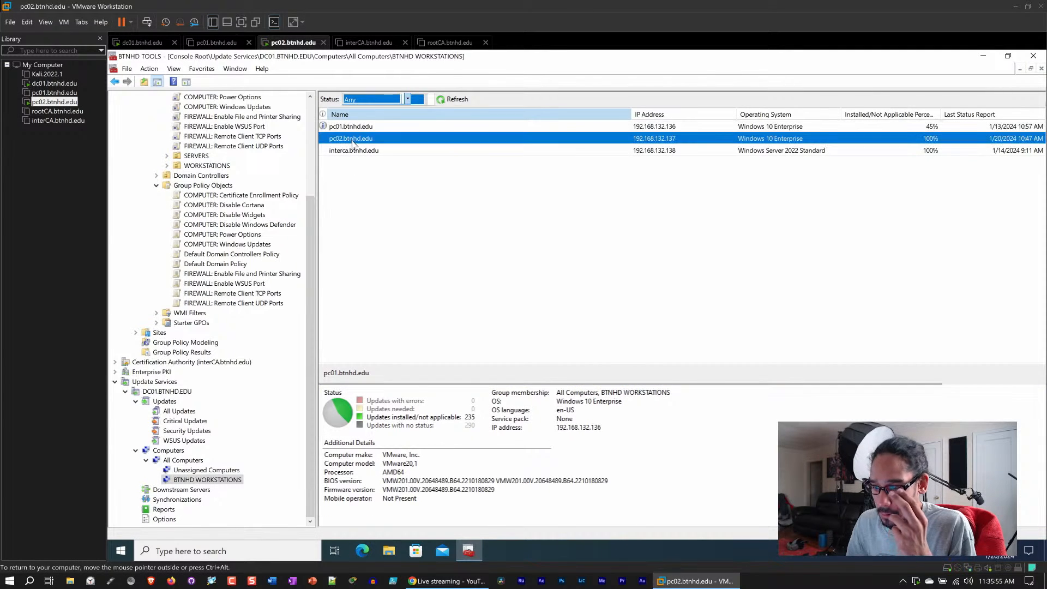